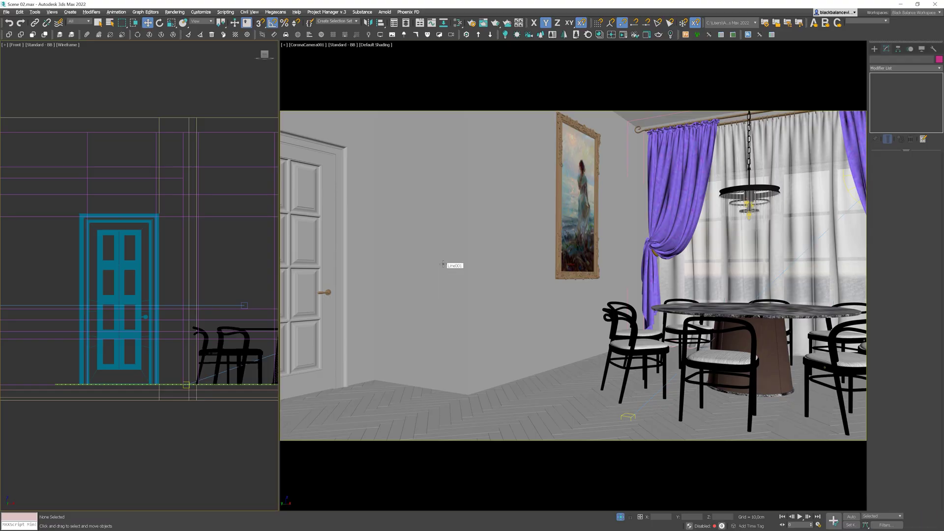
# - Isolate the room shell with edged faces shown and select the floor-line edge loop
pyautogui.hotkey('alt', 'q')
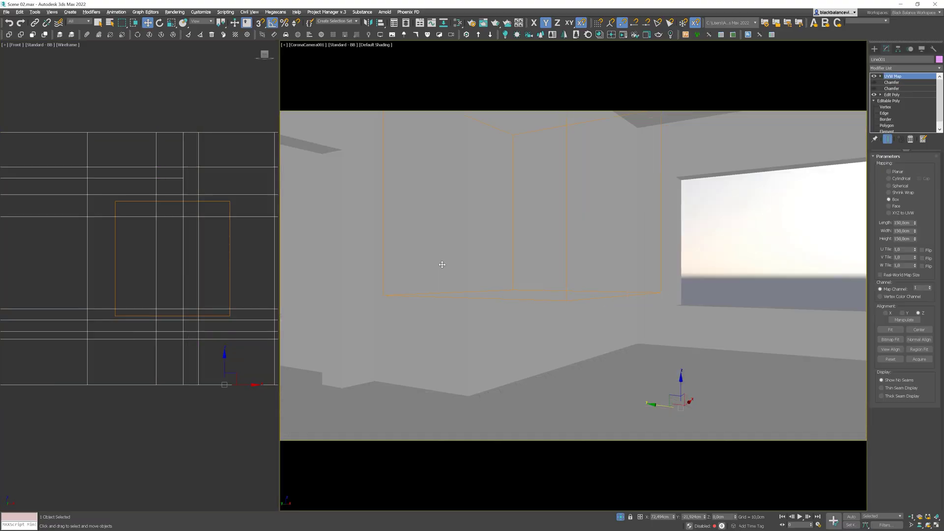
pyautogui.press('F4')
pyautogui.press('2')
pyautogui.click(522, 295)
pyautogui.click(524, 375)
pyautogui.doubleClick(525, 376)
# - Add the right wall's and left wall's remaining floor edges to the selection
pyautogui.keyDown('ctrl'); pyautogui.click(729, 350); pyautogui.keyUp('ctrl')
pyautogui.keyDown('ctrl'); pyautogui.click(457, 394); pyautogui.keyUp('ctrl')
pyautogui.keyDown('ctrl'); pyautogui.click(424, 389); pyautogui.keyUp('ctrl')
pyautogui.keyDown('ctrl'); pyautogui.click(384, 382); pyautogui.keyUp('ctrl')
pyautogui.keyDown('ctrl'); pyautogui.click(361, 384); pyautogui.keyUp('ctrl')
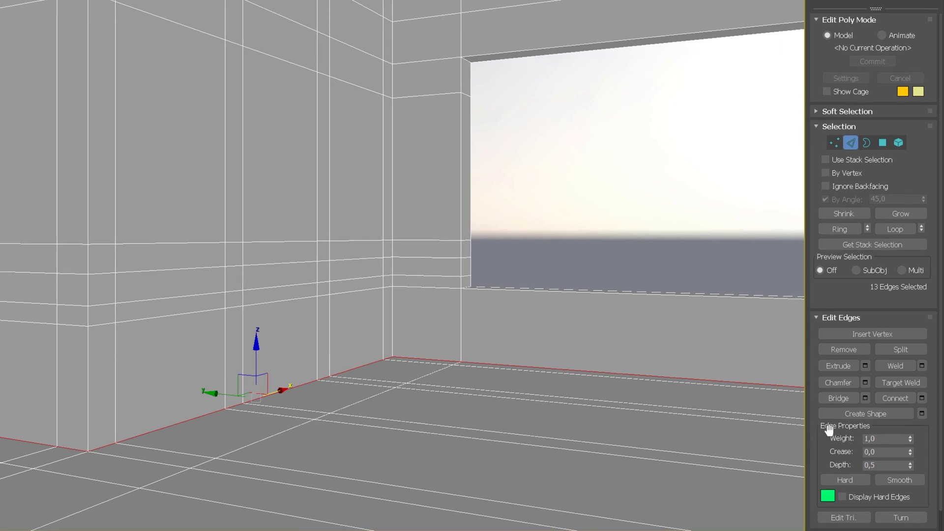
# - Create a spline from the 13 selected floor edges and select the new shape
pyautogui.click(886, 378)
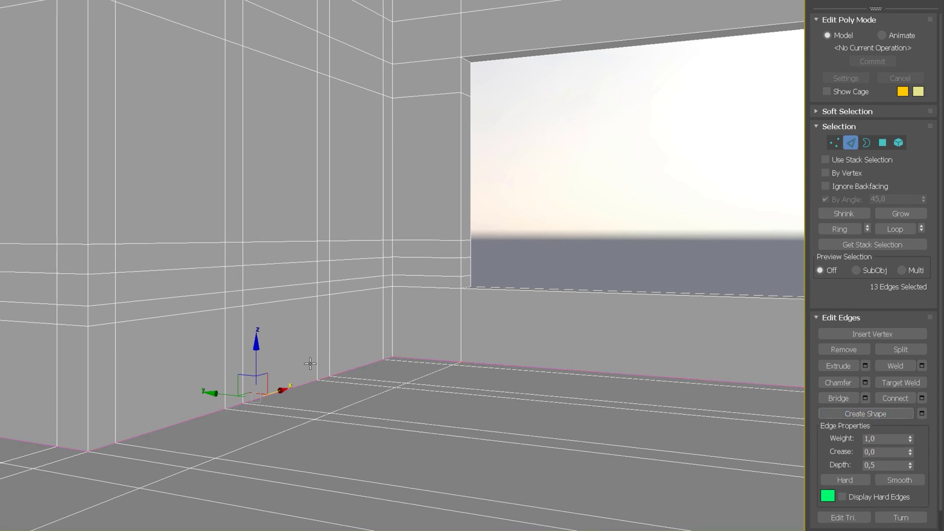
pyautogui.press('2')
pyautogui.click(488, 364)
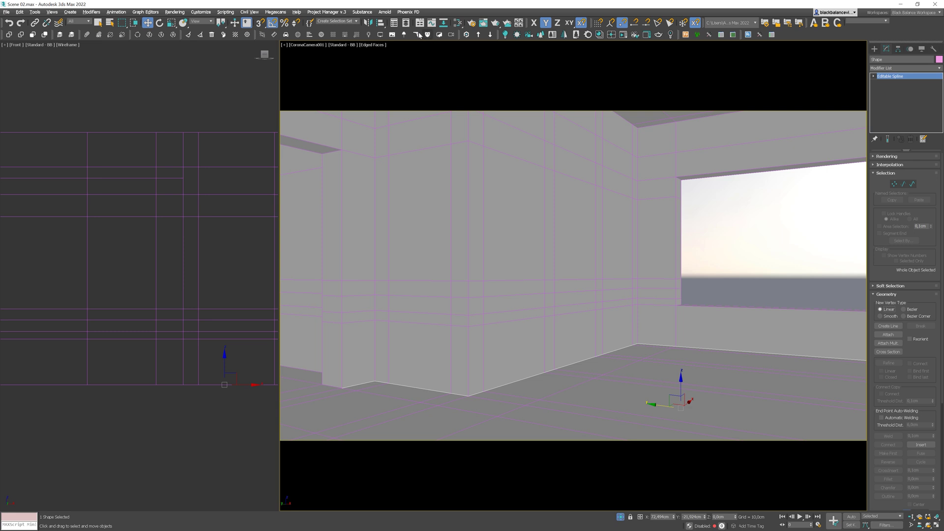
pyautogui.click(400, 26)
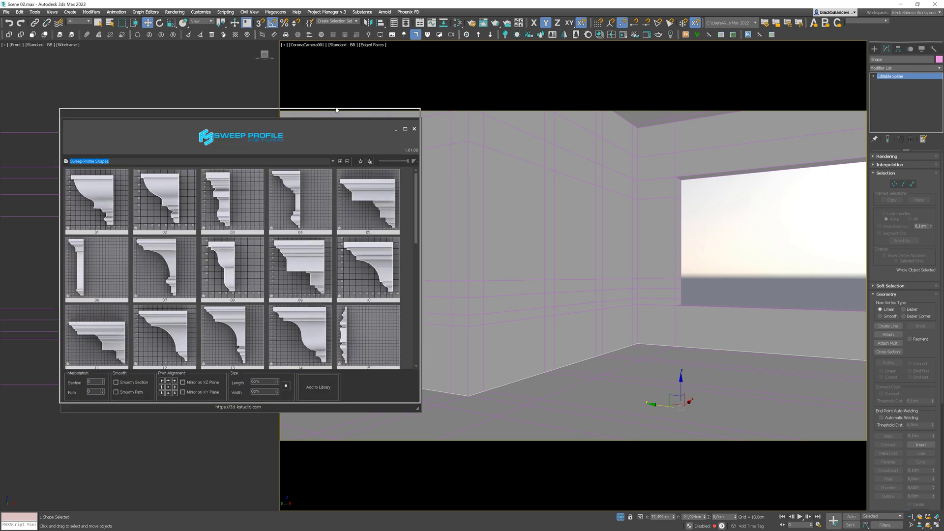
# - Sweep the floor spline with baseboard profile B_02_20_22x130 from the Baseboards-A-part-2 library
pyautogui.moveTo(344, 127); pyautogui.dragTo(335, 103)
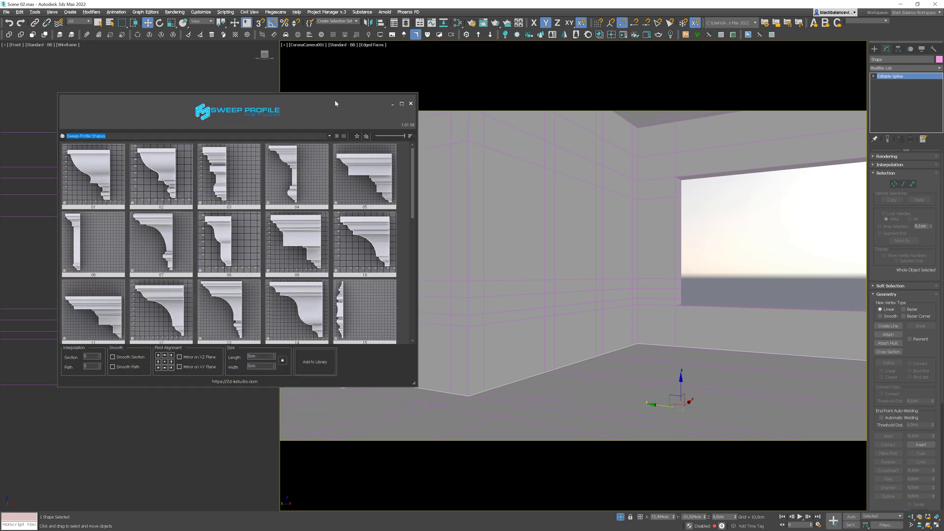
pyautogui.click(329, 136)
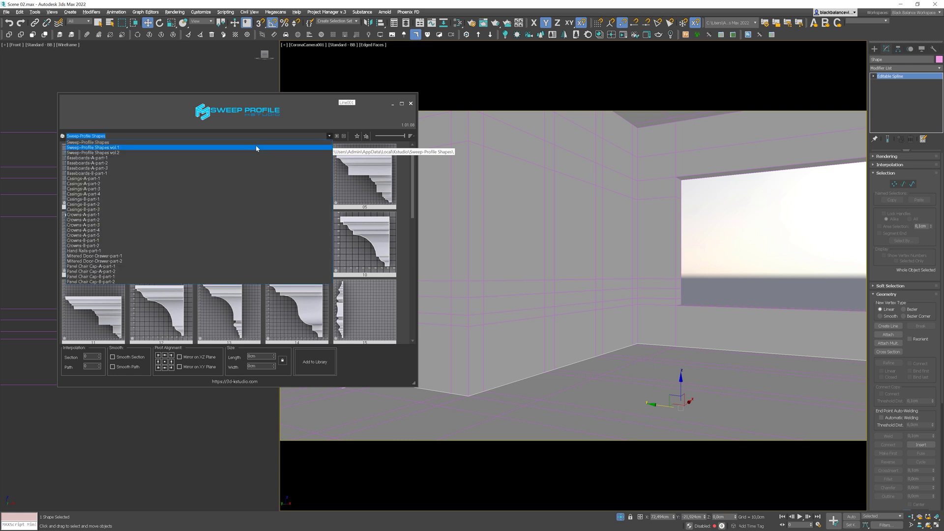
pyautogui.click(256, 147)
pyautogui.scroll(-1, 255, 137)
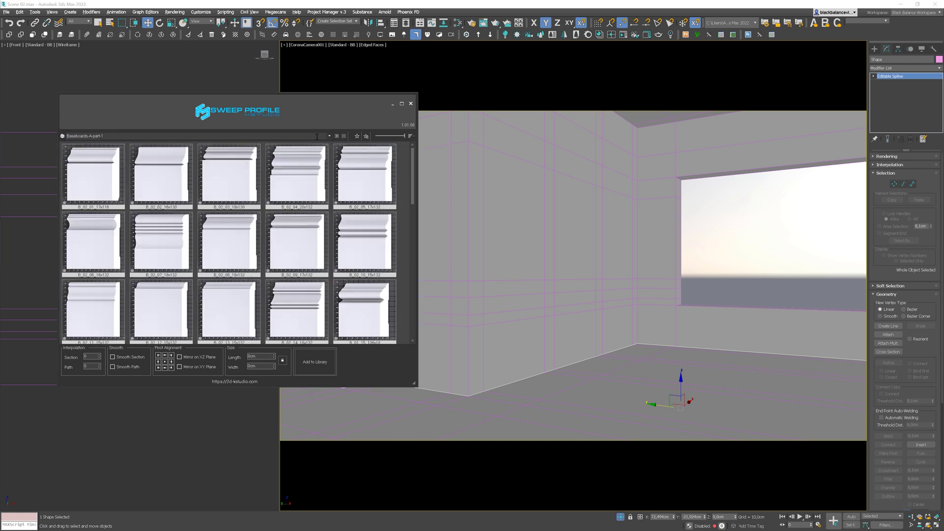
pyautogui.scroll(-1, 318, 136)
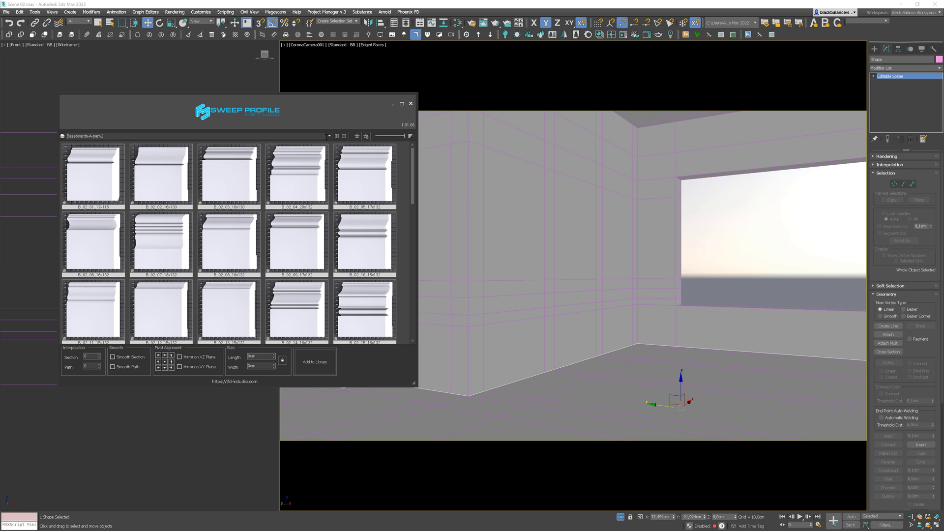
pyautogui.moveTo(412, 186); pyautogui.dragTo(413, 215)
pyautogui.click(362, 277)
pyautogui.doubleClick(359, 276)
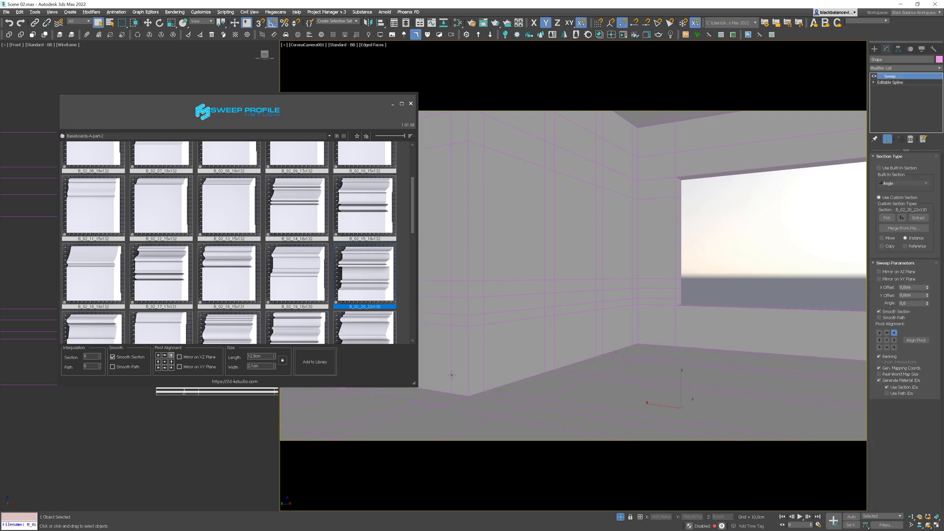
# - Try the bottom-left, bottom-middle and bottom-right pivot alignments and XY mirroring on the baseboard
pyautogui.press('F3')
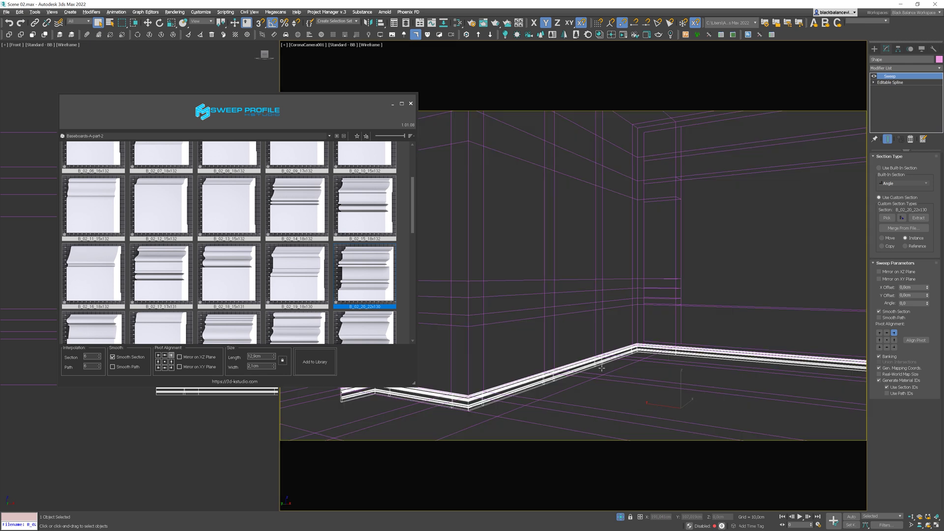
pyautogui.press('F3')
pyautogui.press('F4')
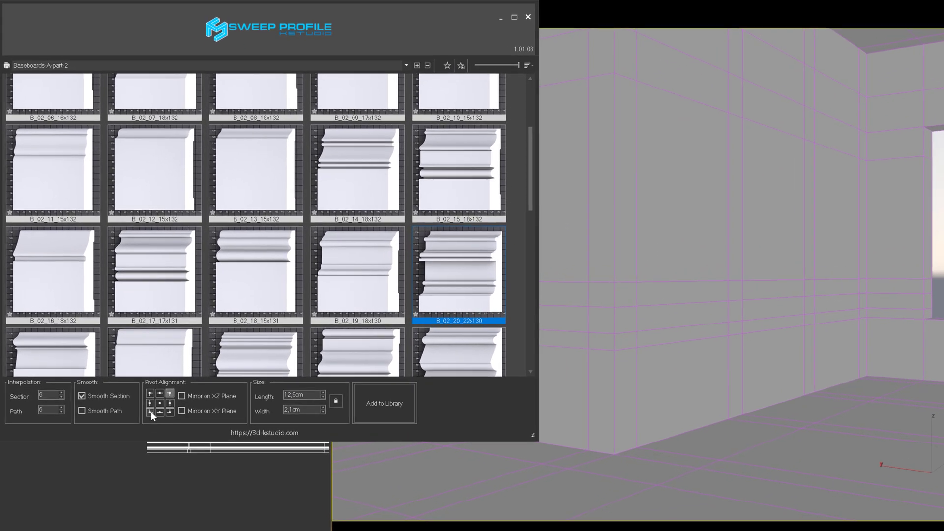
pyautogui.click(158, 368)
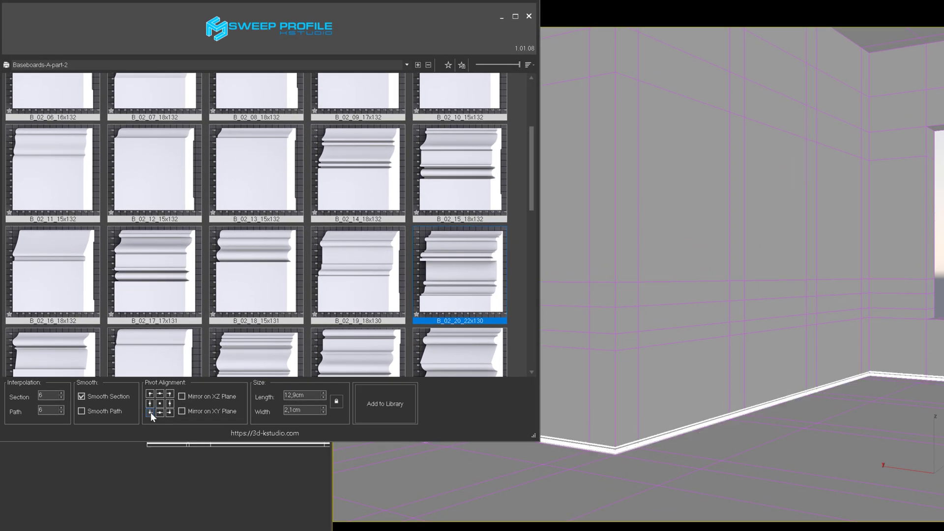
pyautogui.click(168, 412)
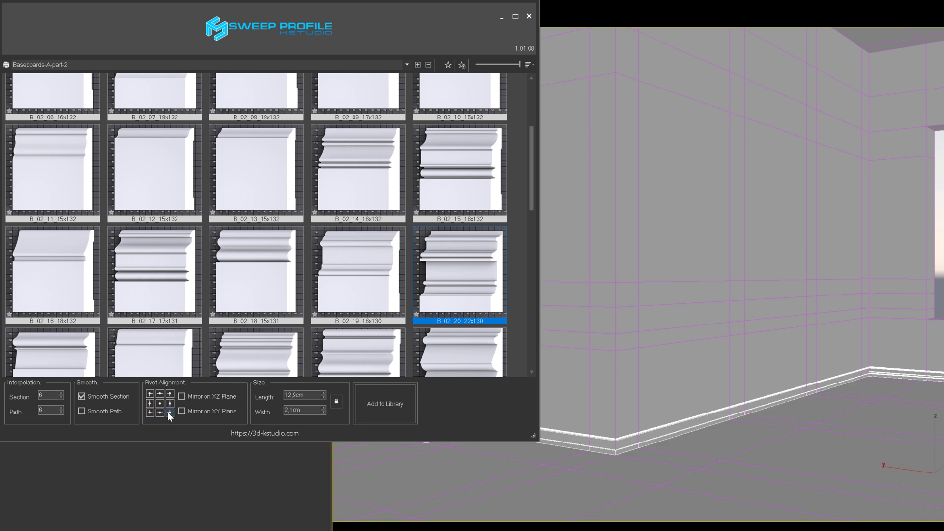
pyautogui.click(150, 412)
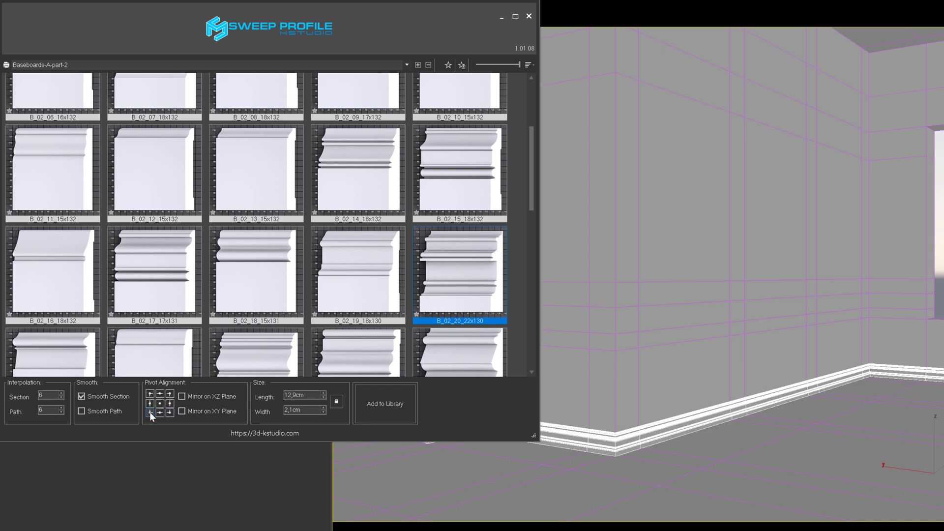
pyautogui.click(159, 412)
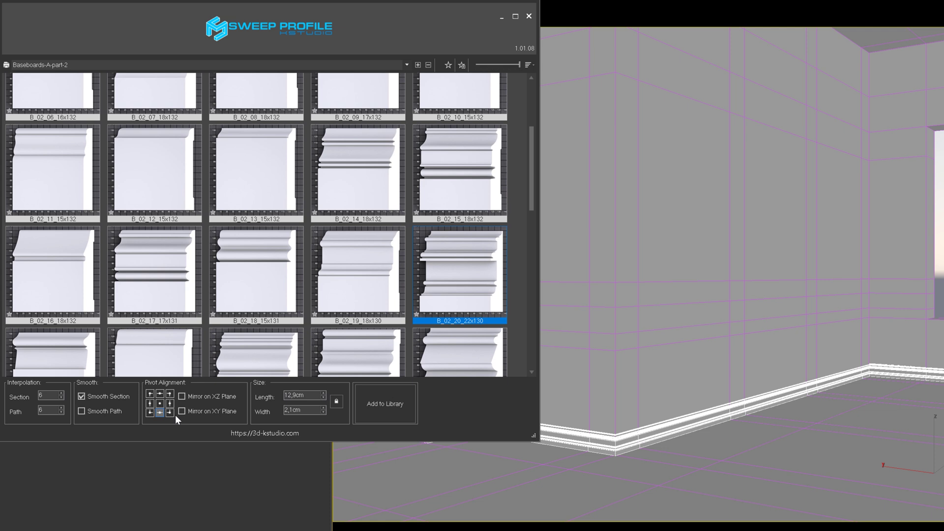
pyautogui.click(170, 412)
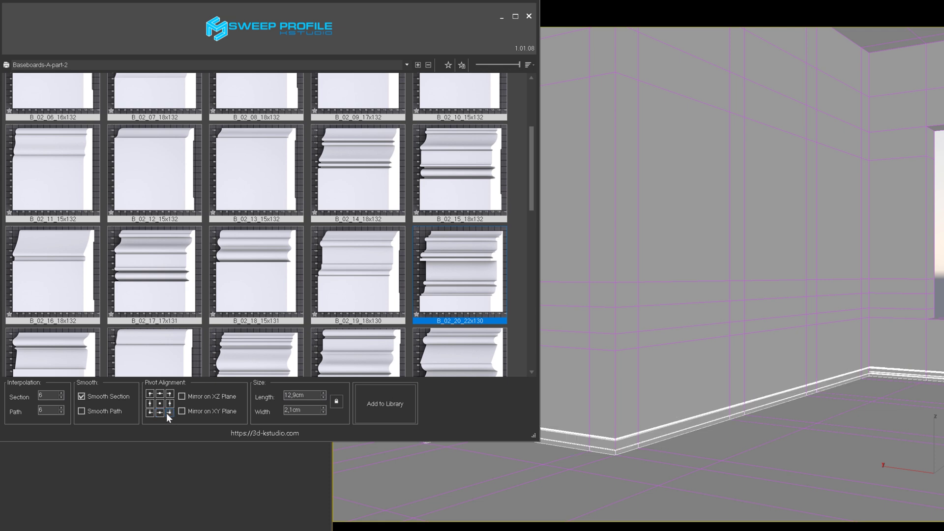
pyautogui.click(181, 412)
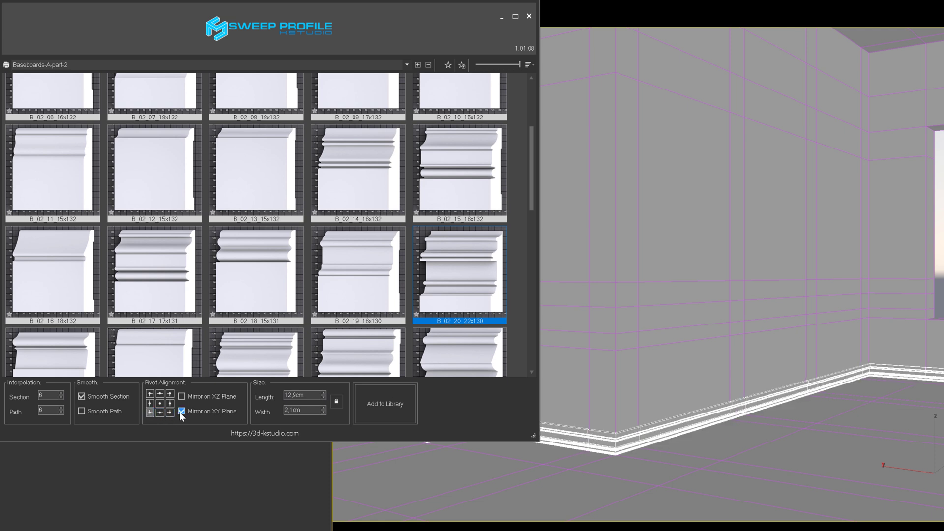
# - Use 2D pan and zoom along the baseboard and test XZ and XY plane mirroring
pyautogui.rightClick(638, 433)
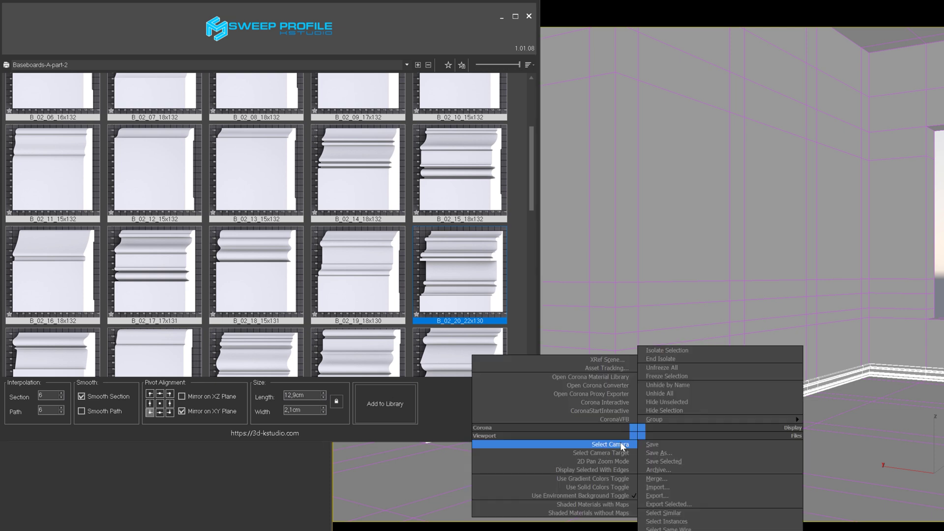
pyautogui.click(605, 463)
pyautogui.scroll(5, 620, 435)
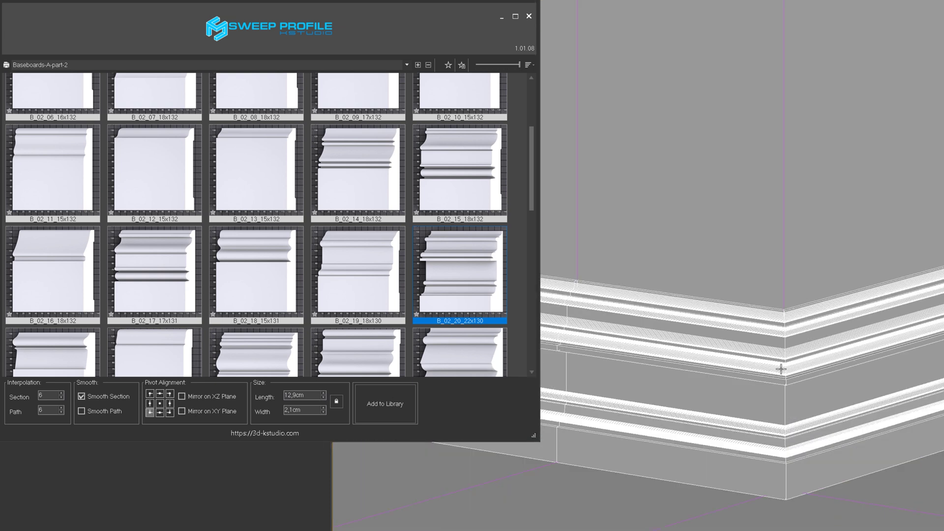
pyautogui.scroll(-5, 781, 369)
pyautogui.scroll(8, 757, 348)
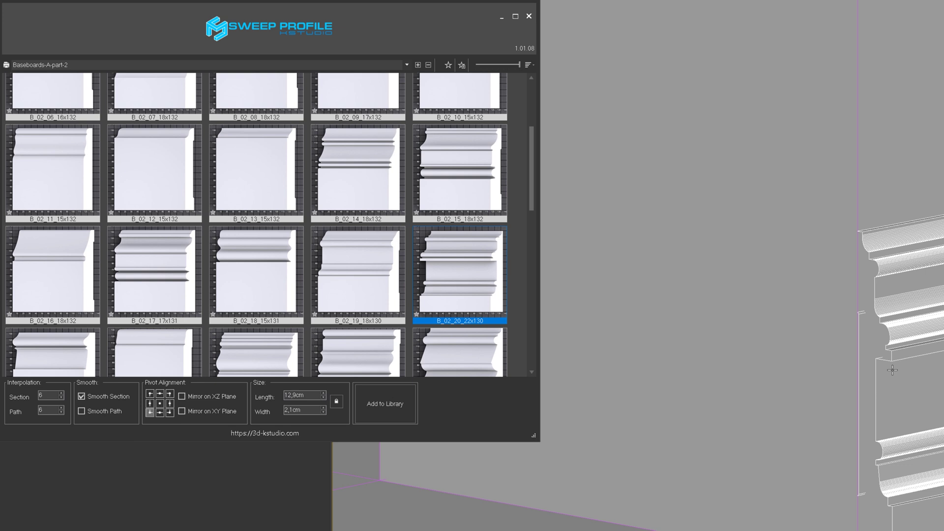
pyautogui.scroll(-3, 891, 316)
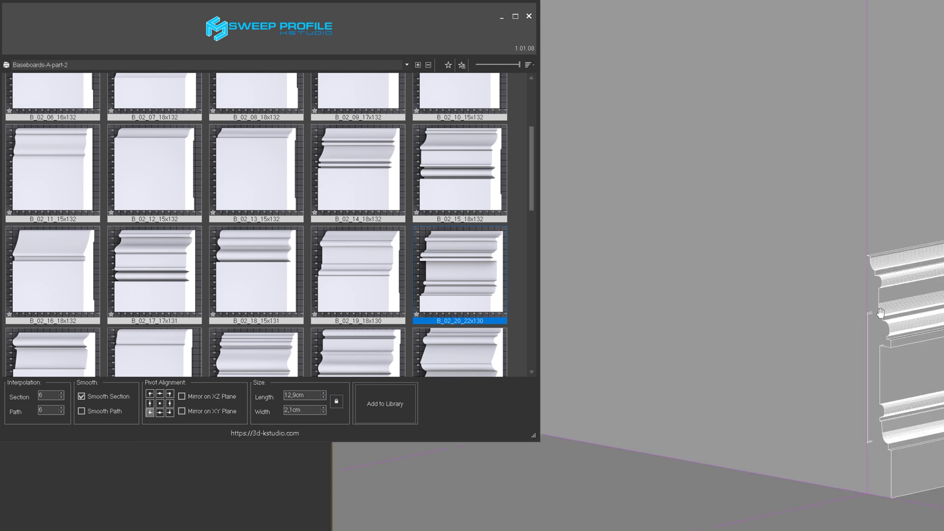
pyautogui.moveTo(886, 316); pyautogui.dragTo(855, 307, button='middle')
pyautogui.click(182, 397)
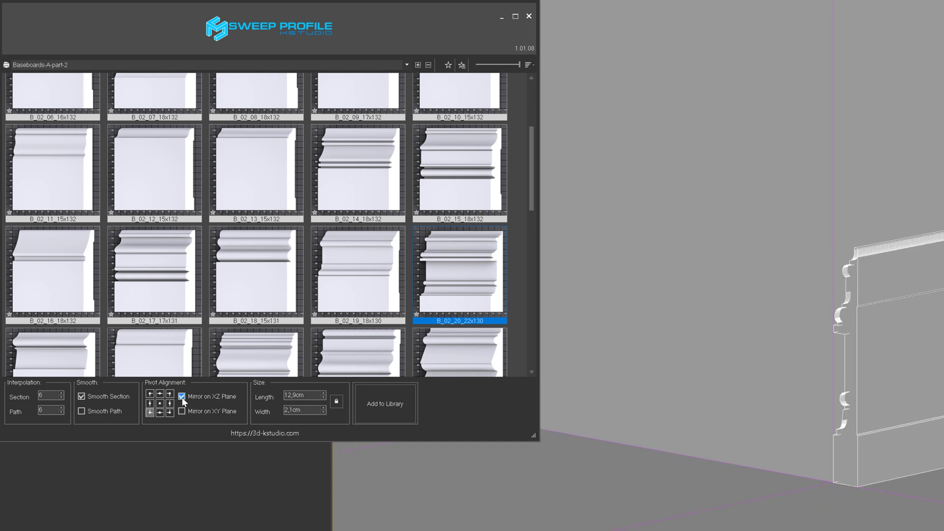
pyautogui.click(182, 397)
pyautogui.click(182, 412)
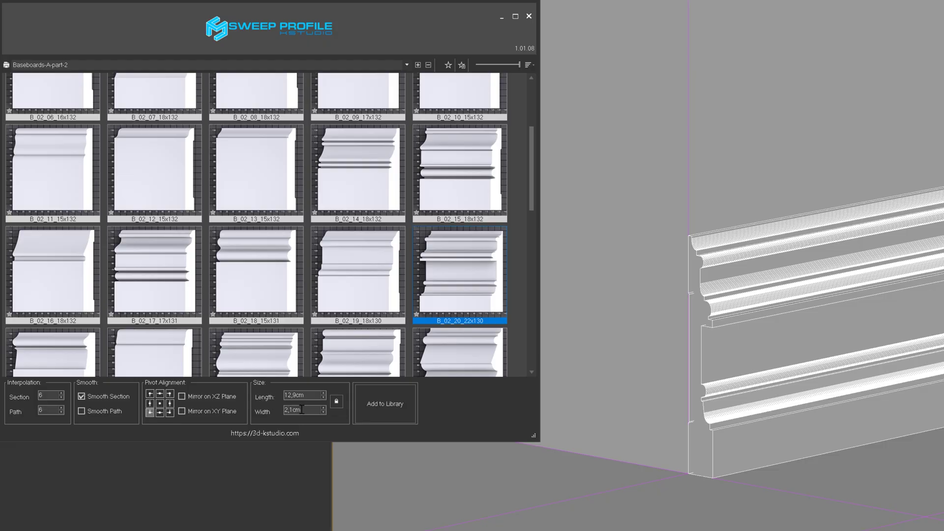
# - Set the baseboard profile width to 4cm
pyautogui.hotkey('ctrl', 'a')
pyautogui.write('4')
pyautogui.press('Return')
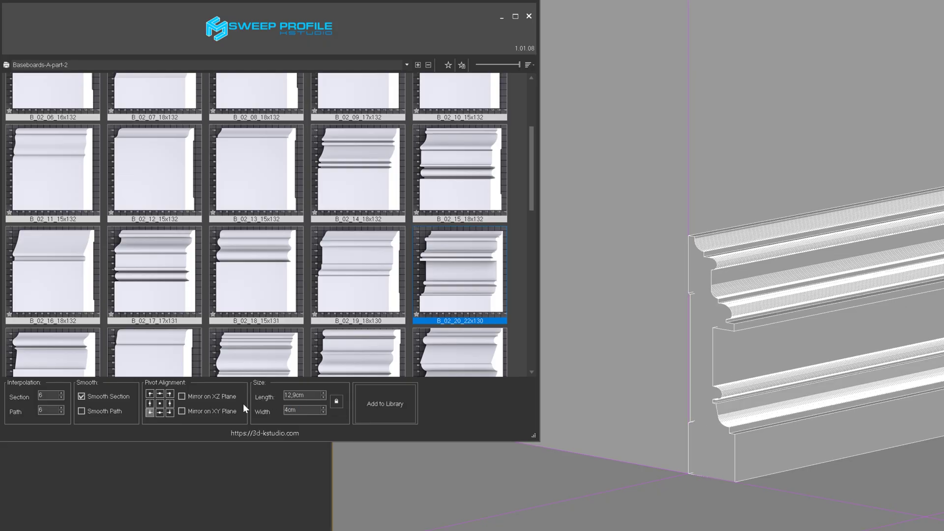
# - Set the baseboard profile length to 15cm
pyautogui.click(308, 397)
pyautogui.hotkey('ctrl', 'a')
pyautogui.write('15')
pyautogui.press('Return')
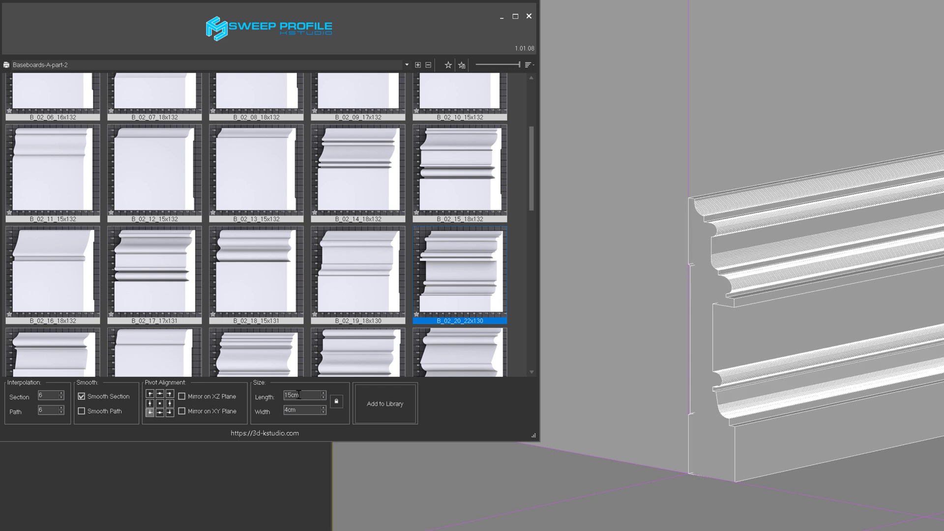
# - Lower the baseboard's section interpolation and test path smoothing, leaving it off
pyautogui.click(60, 394)
pyautogui.click(61, 396)
pyautogui.click(61, 397)
pyautogui.click(61, 397)
pyautogui.click(61, 397)
pyautogui.click(61, 397)
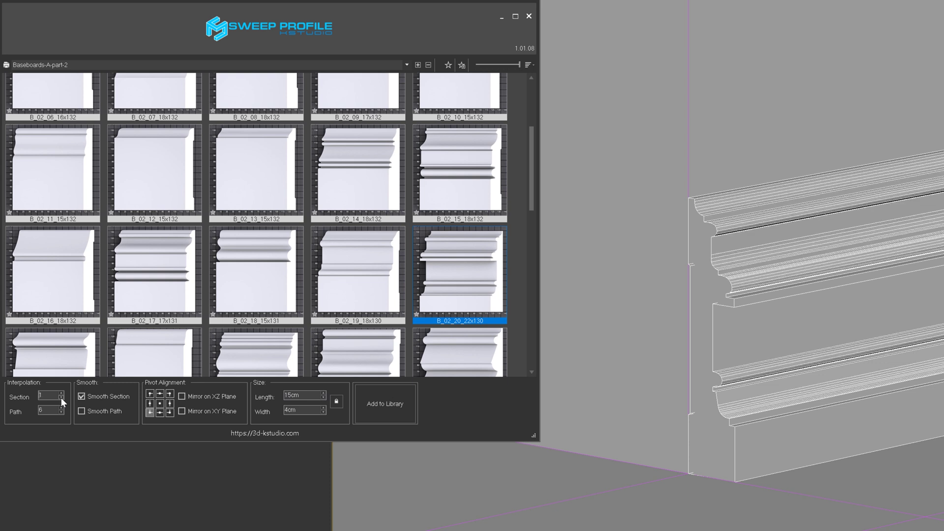
pyautogui.click(61, 397)
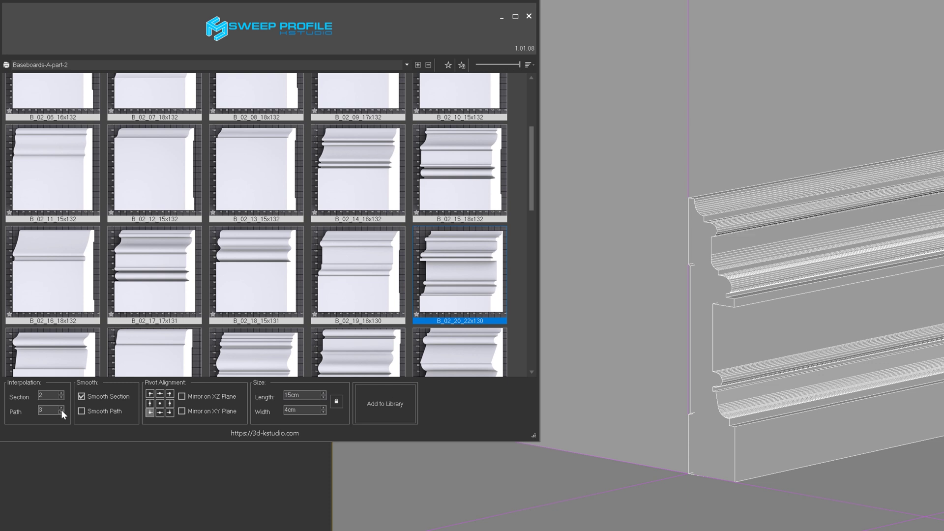
pyautogui.scroll(-5, 742, 339)
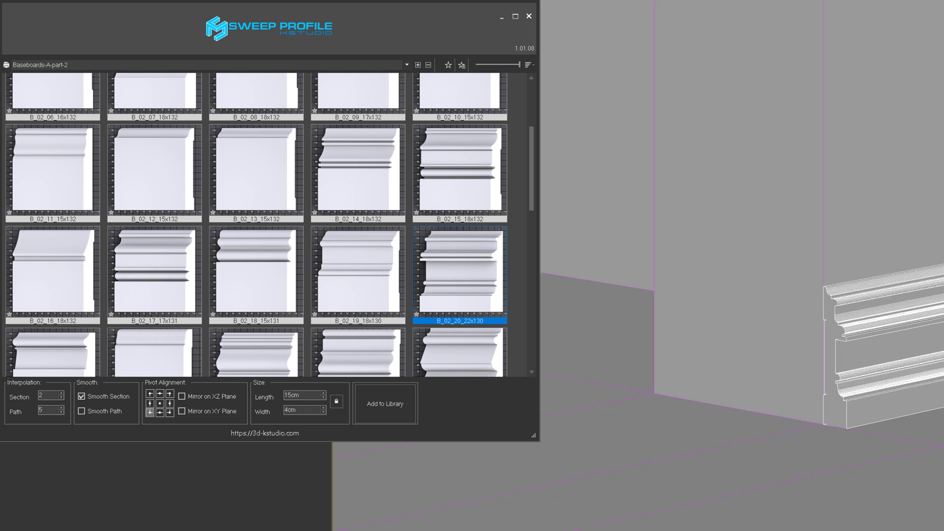
pyautogui.keyDown('alt'); pyautogui.moveTo(767, 340); pyautogui.dragTo(649, 324, button='middle'); pyautogui.keyUp('alt')
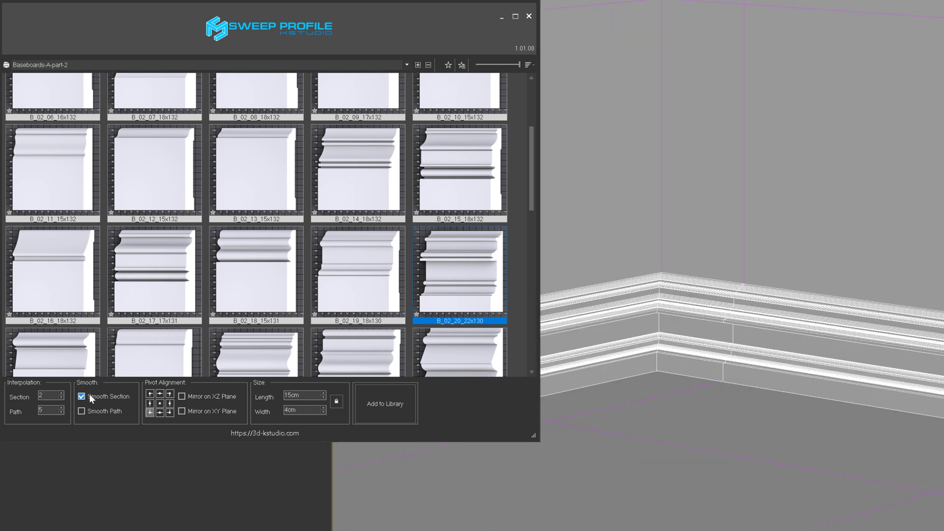
pyautogui.click(90, 408)
pyautogui.click(91, 408)
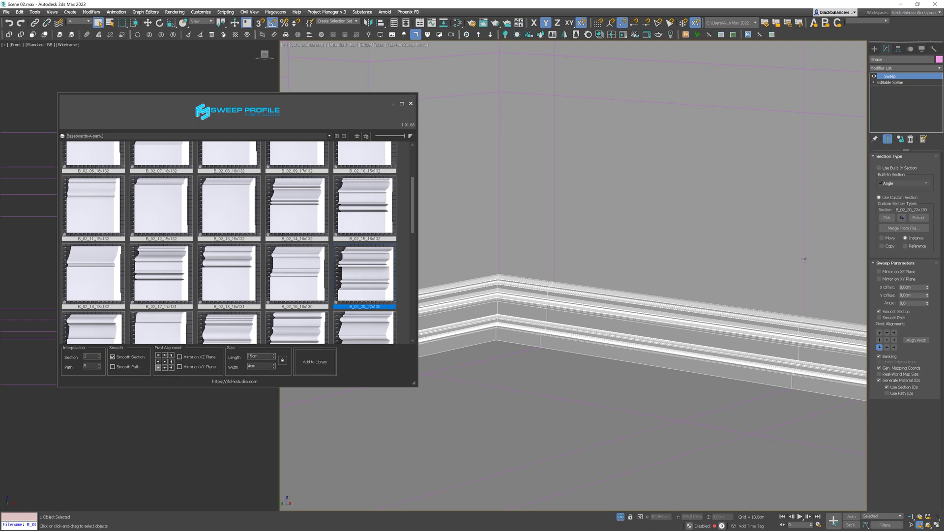
# - Confirm the baseboard keeps its original alignment, then select the chair-rail line on the wall
pyautogui.click(874, 77)
pyautogui.click(874, 77)
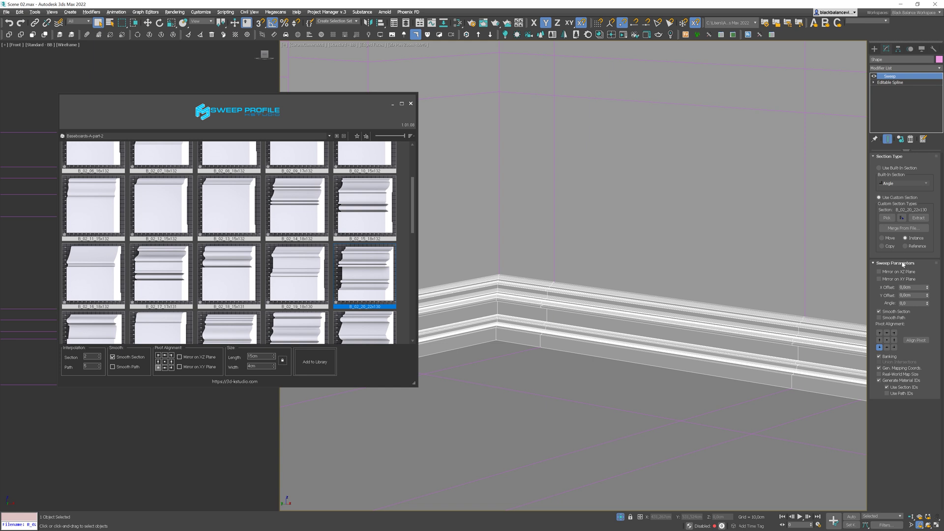
pyautogui.click(894, 347)
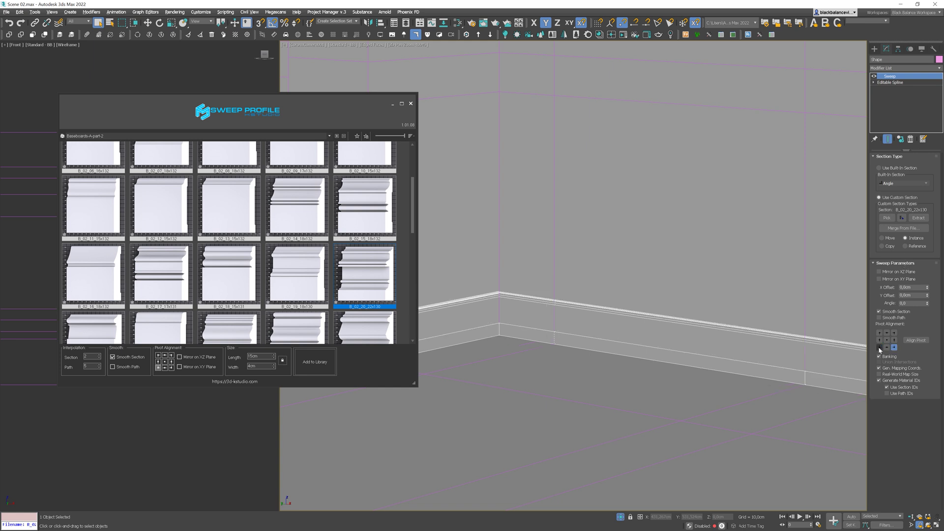
pyautogui.click(879, 347)
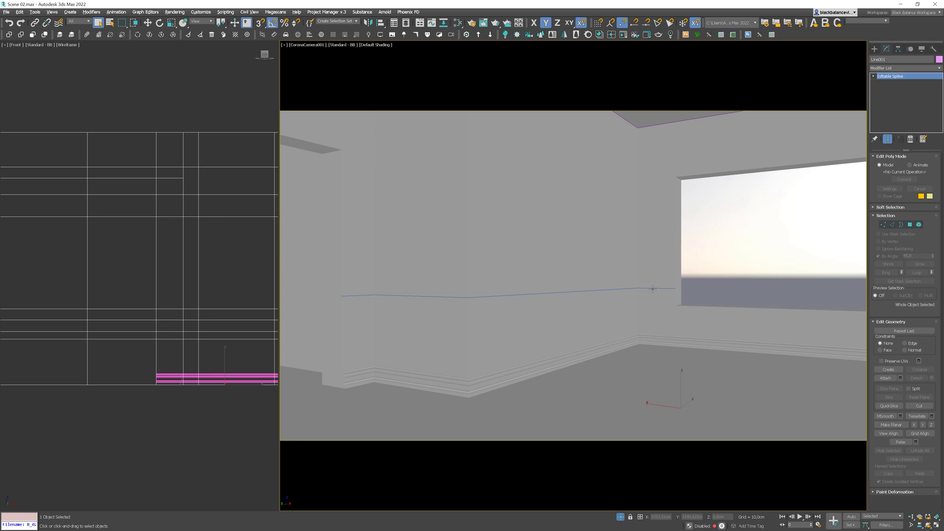
pyautogui.click(652, 288)
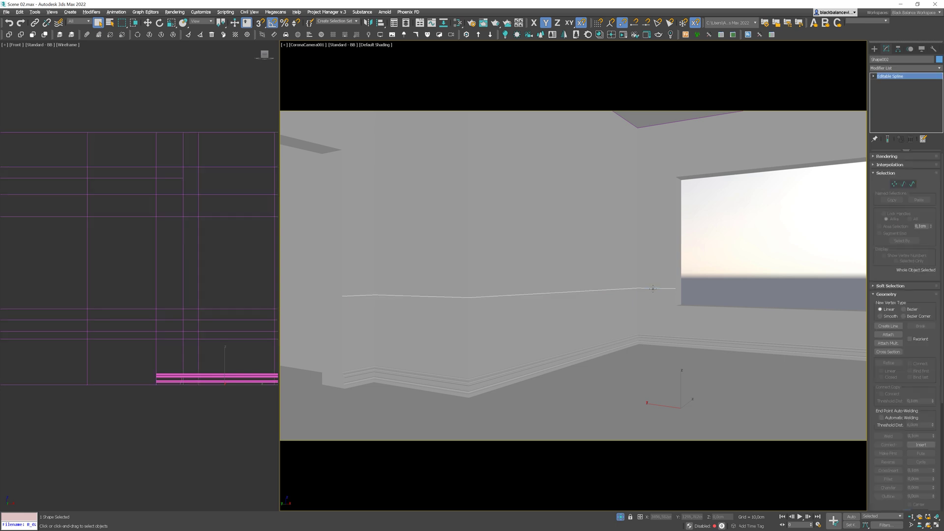
# - Show edged faces and pick a chair-cap profile from the Panel Chair Cap-B-part-2 library
pyautogui.click(415, 35)
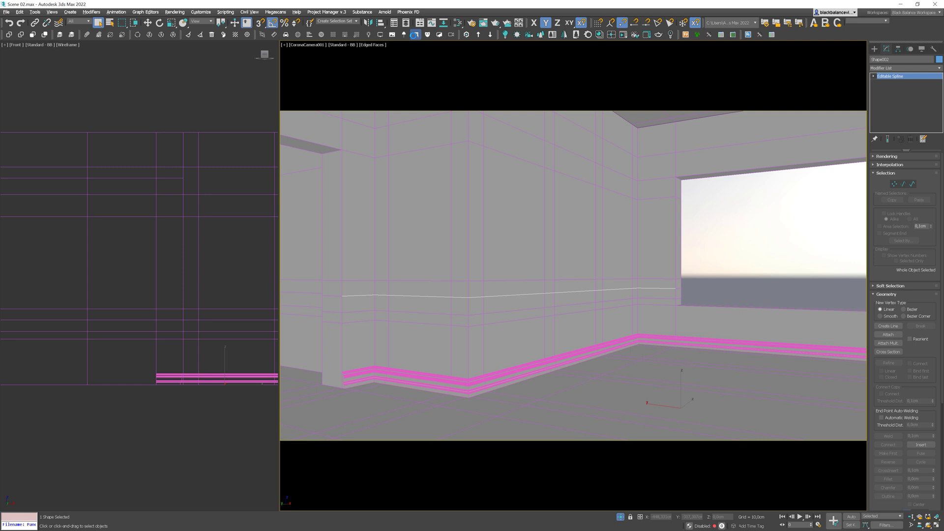
pyautogui.click(325, 136)
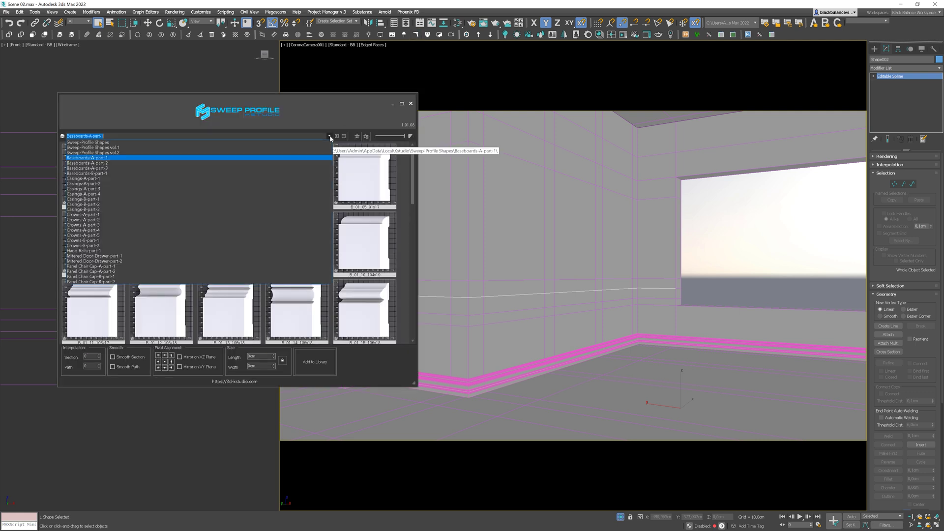
pyautogui.click(169, 282)
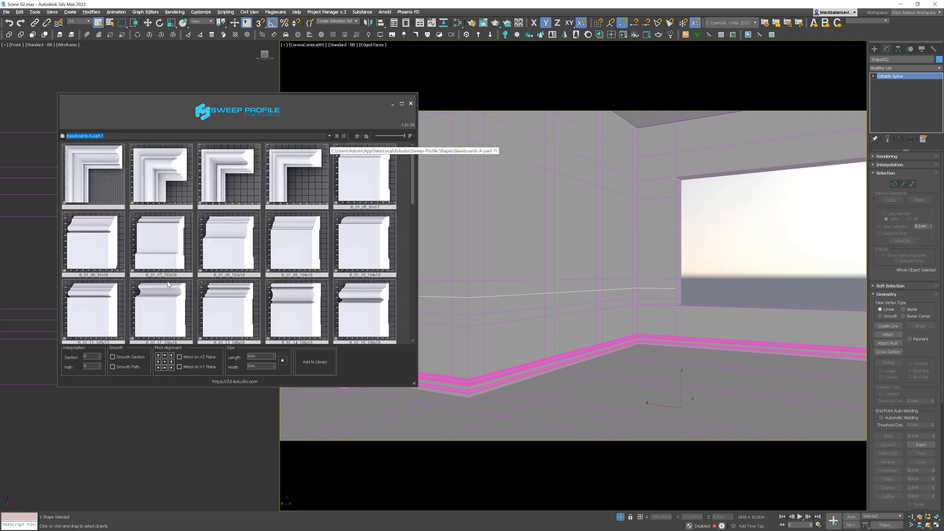
pyautogui.scroll(-1, 407, 229)
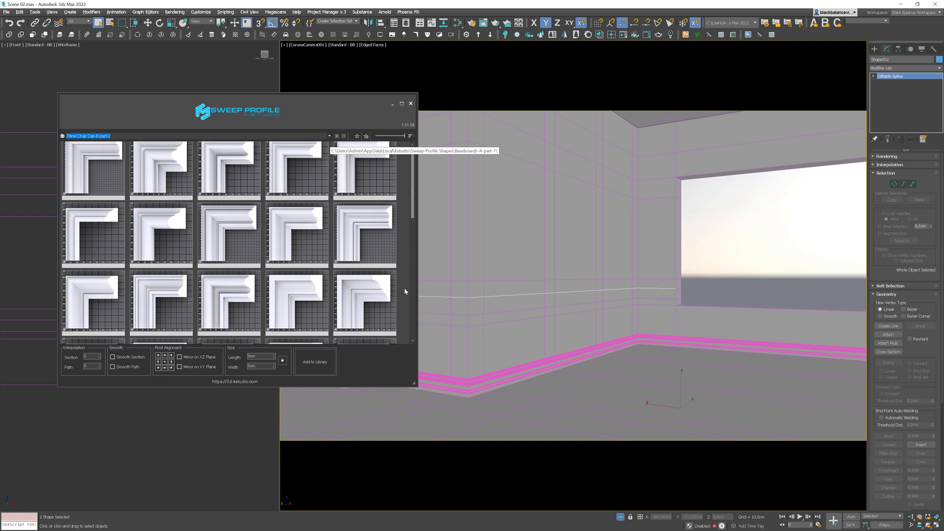
pyautogui.scroll(-5, 406, 298)
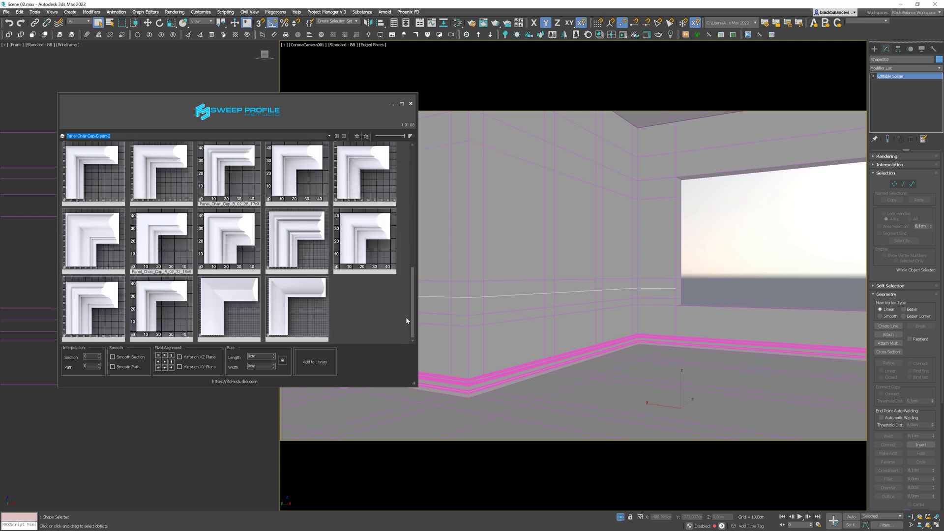
pyautogui.click(104, 318)
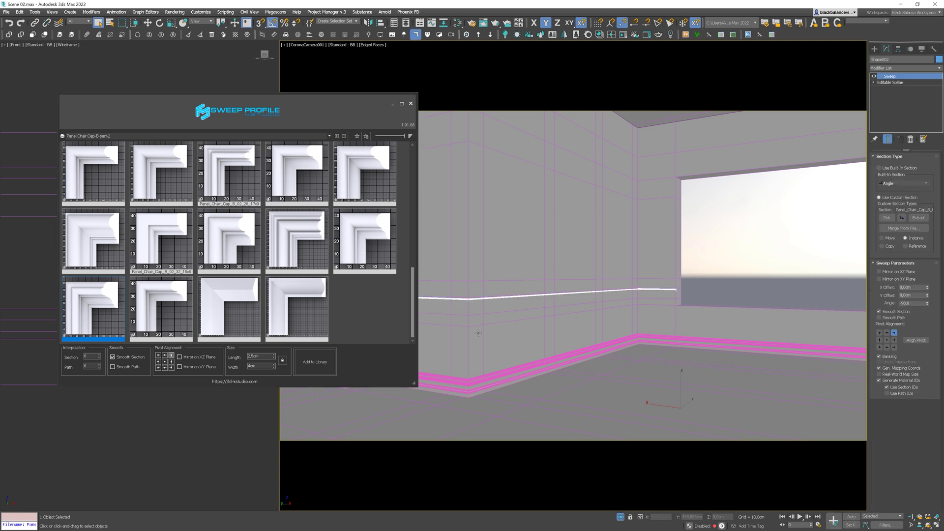
# - Zoom in with 2D pan zoom, anchor the rail profile middle-left, and adjust section interpolation
pyautogui.rightClick(477, 330)
pyautogui.click(454, 350)
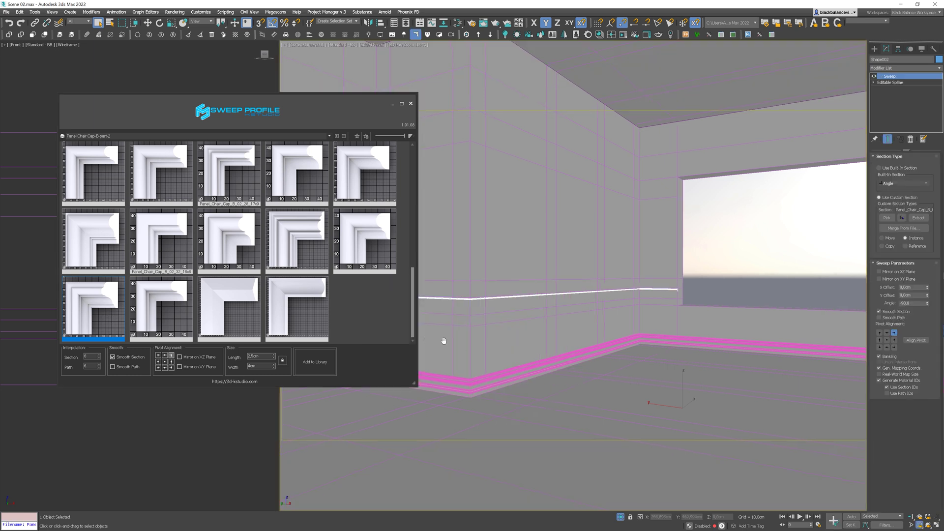
pyautogui.scroll(3, 492, 332)
pyautogui.scroll(5, 492, 332)
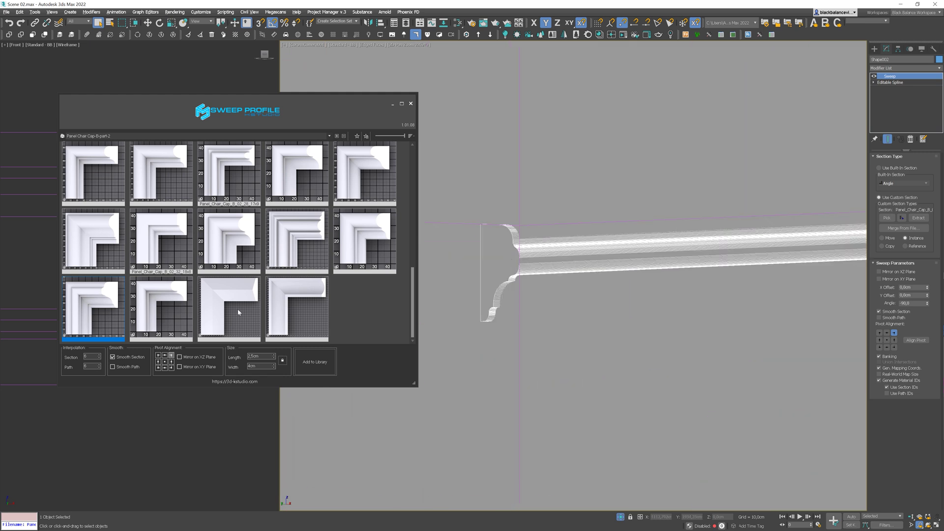
pyautogui.click(158, 356)
pyautogui.click(158, 362)
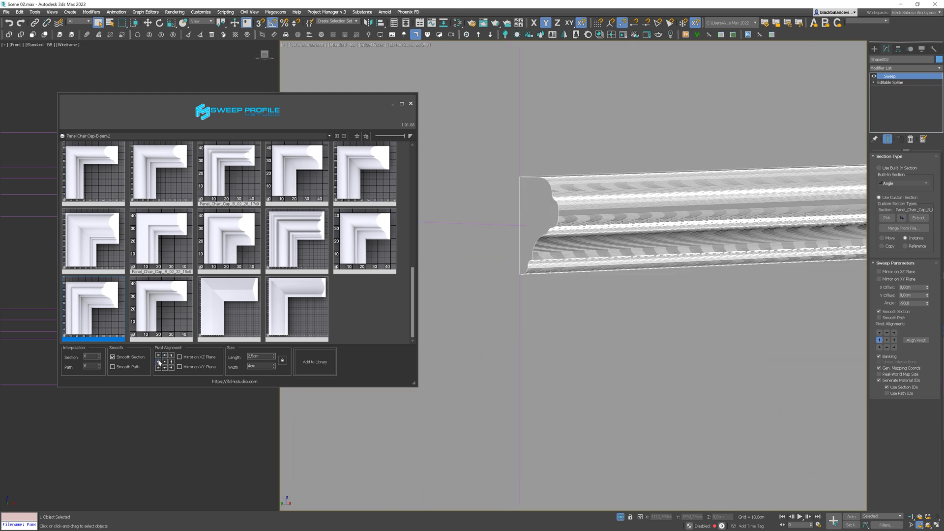
pyautogui.click(99, 358)
pyautogui.click(99, 358)
pyautogui.click(99, 358)
pyautogui.click(100, 358)
pyautogui.click(99, 358)
pyautogui.moveTo(100, 360); pyautogui.dragTo(101, 357)
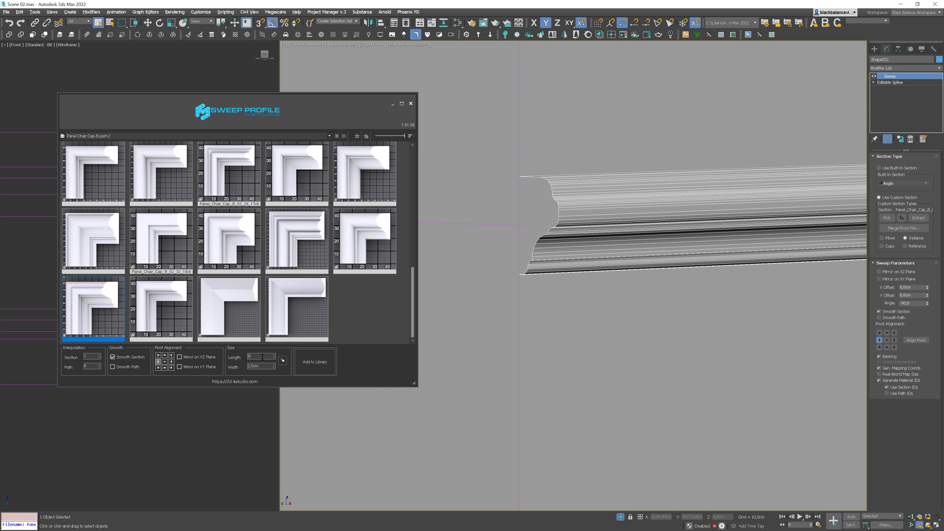
# - Set the rail profile length to 6 cm, edit its width, and stretch the moulding to about 127% in Z
pyautogui.write('6')
pyautogui.press('Return')
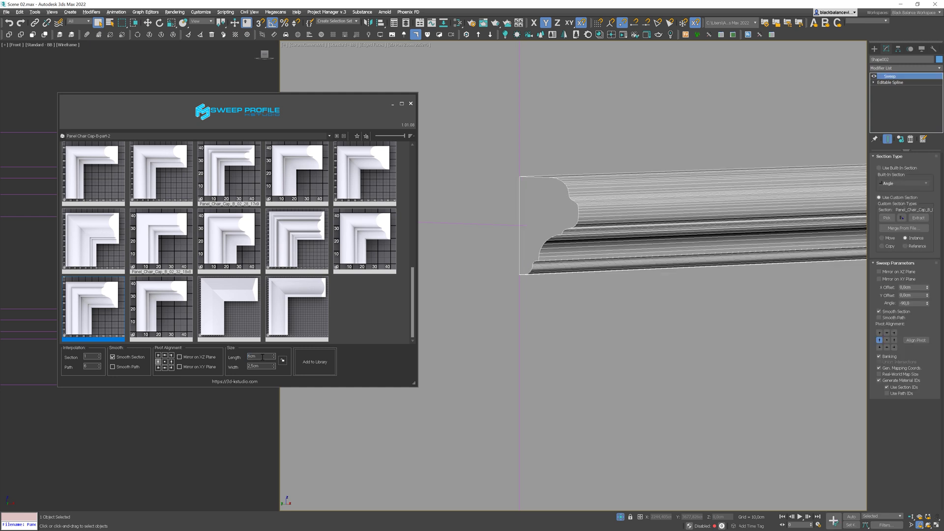
pyautogui.doubleClick(265, 366)
pyautogui.press('r')
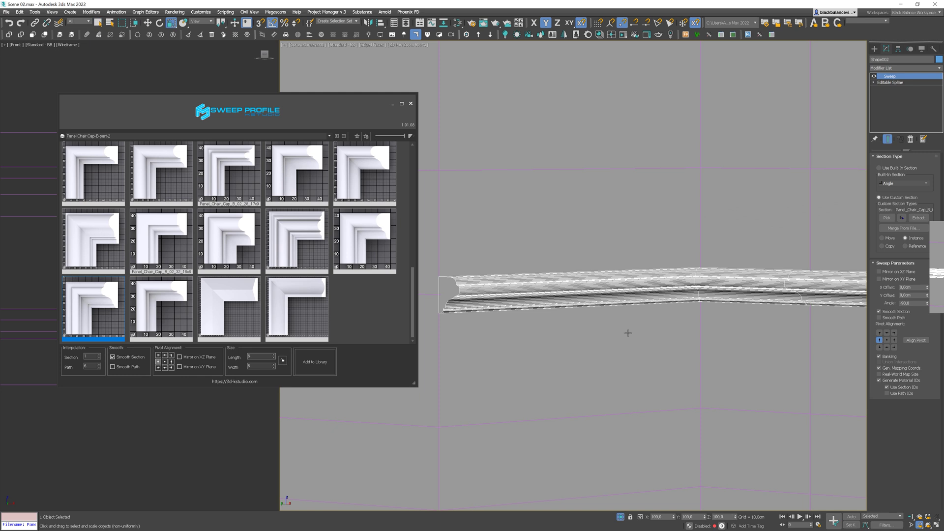
pyautogui.moveTo(738, 518); pyautogui.dragTo(739, 451)
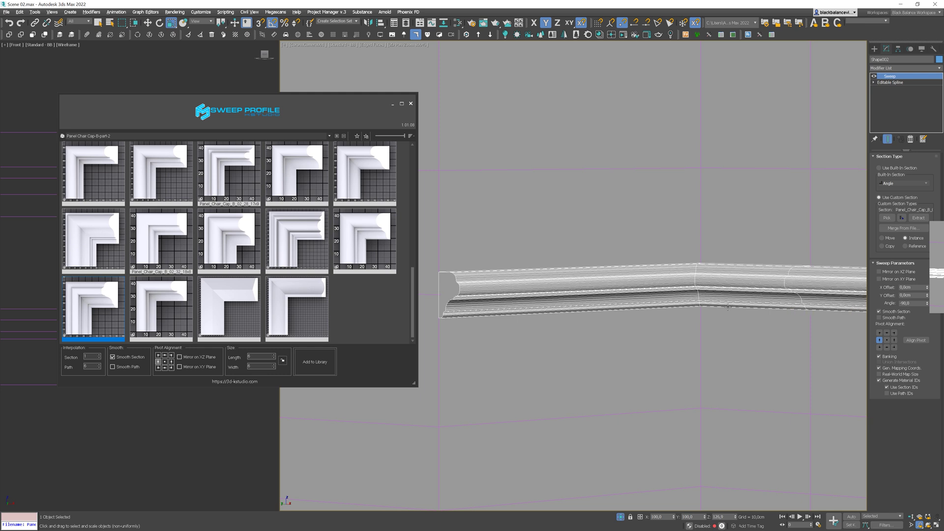
# - Check the room in wireframe, deselect the chair rail, and return to shaded without edges
pyautogui.scroll(-6, 600, 294)
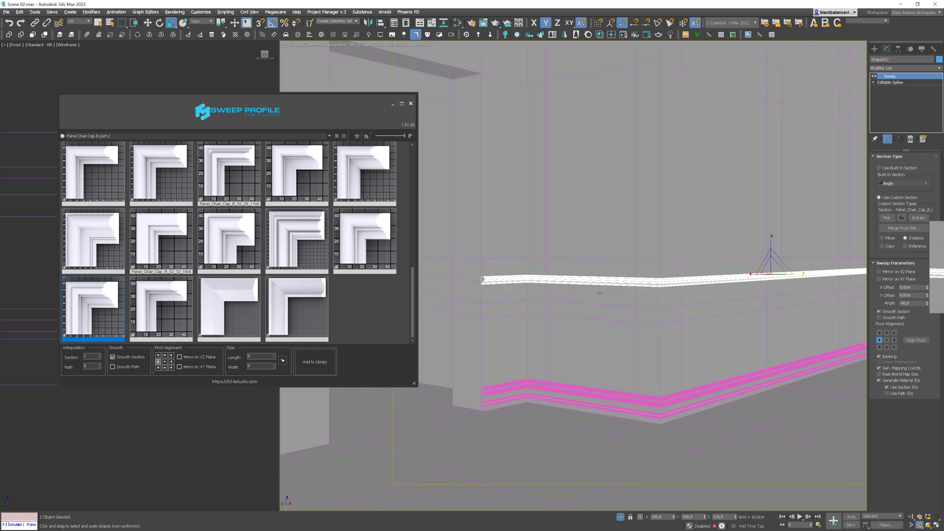
pyautogui.press('F3')
pyautogui.click(716, 301)
pyautogui.press('F3')
pyautogui.press('F4')
pyautogui.scroll(-2, 634, 303)
pyautogui.scroll(1, 743, 297)
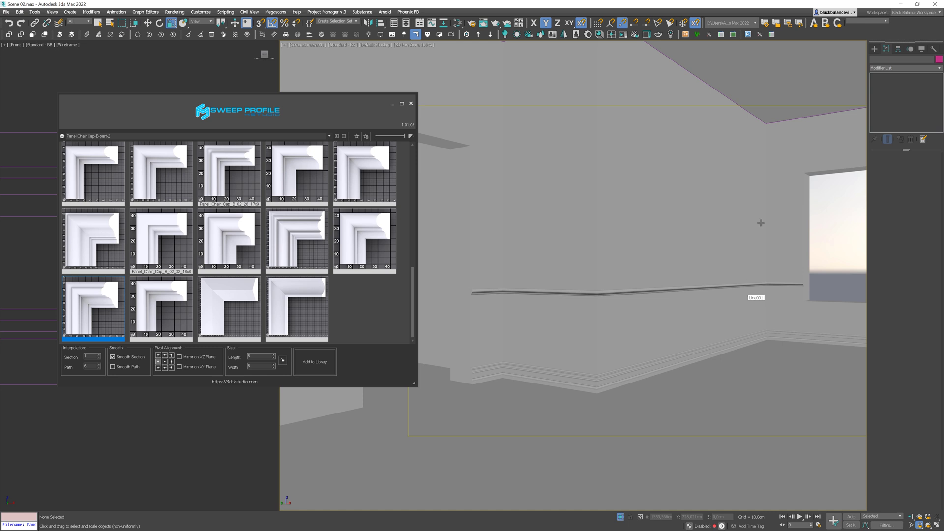
# - Select the ceiling spline Shape004 and sweep it with profile P23 from the Sweep-Profile Shapes library
pyautogui.click(764, 121)
pyautogui.press('F3')
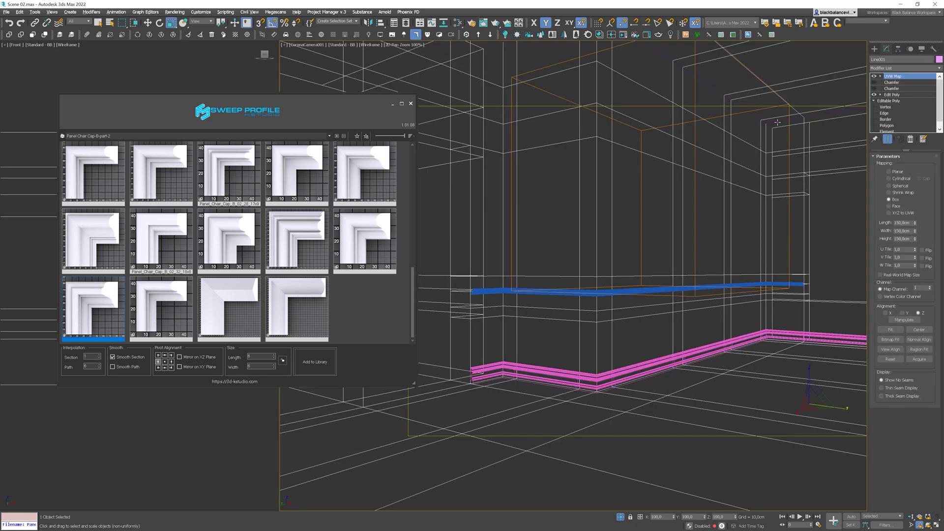
pyautogui.click(780, 121)
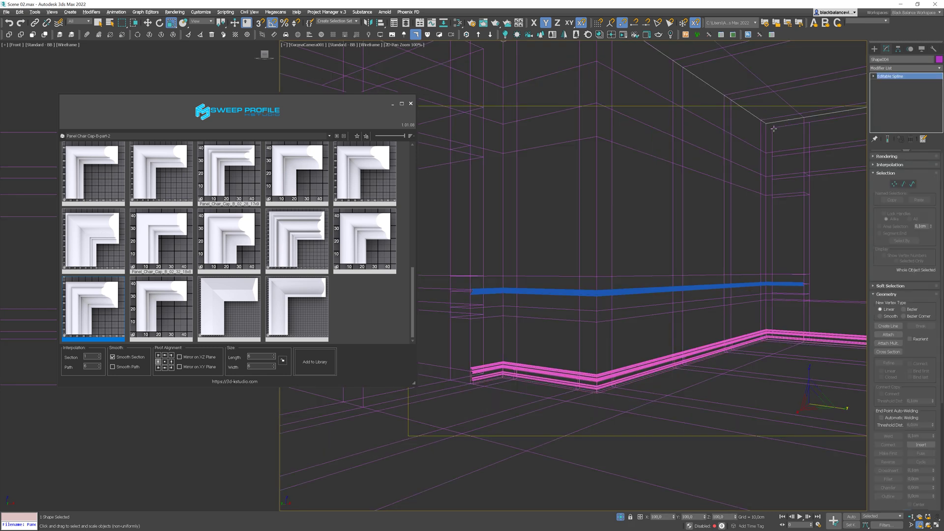
pyautogui.press('F3')
pyautogui.click(331, 135)
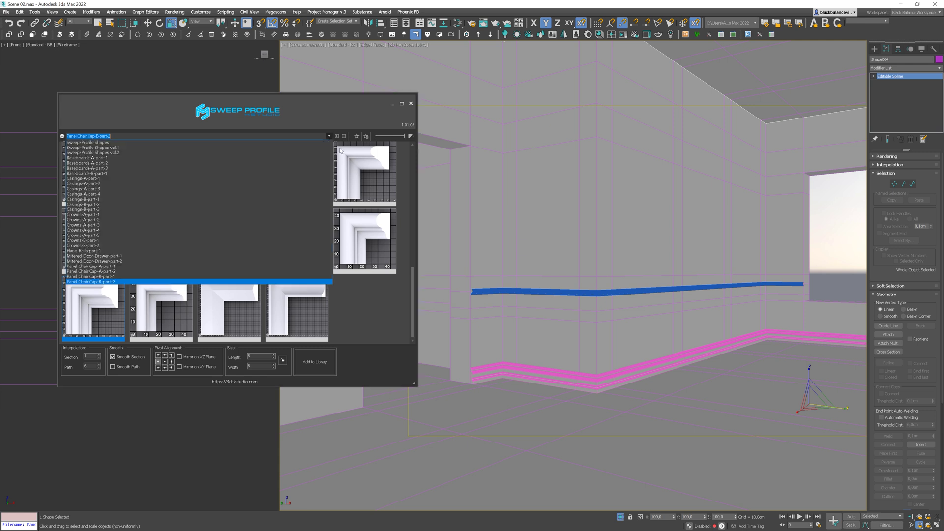
pyautogui.click(152, 143)
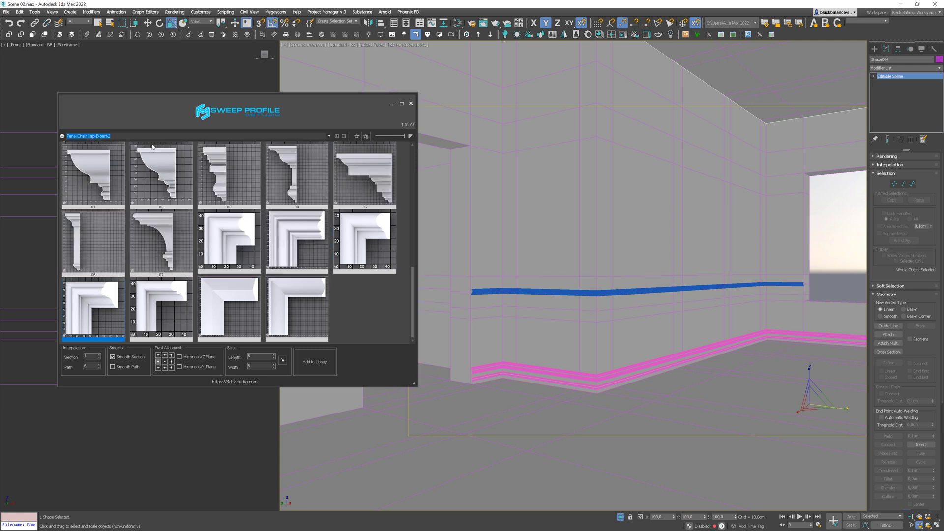
pyautogui.scroll(-10, 277, 196)
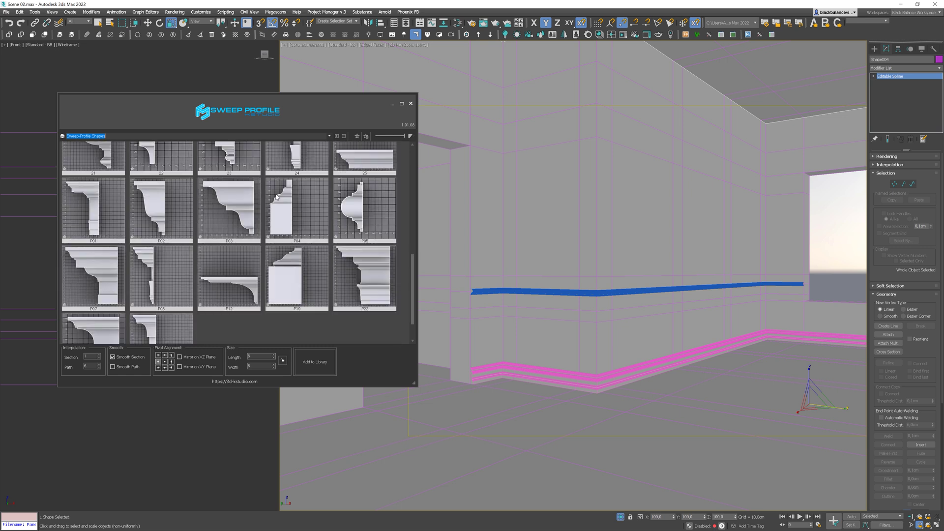
pyautogui.scroll(-2, 276, 197)
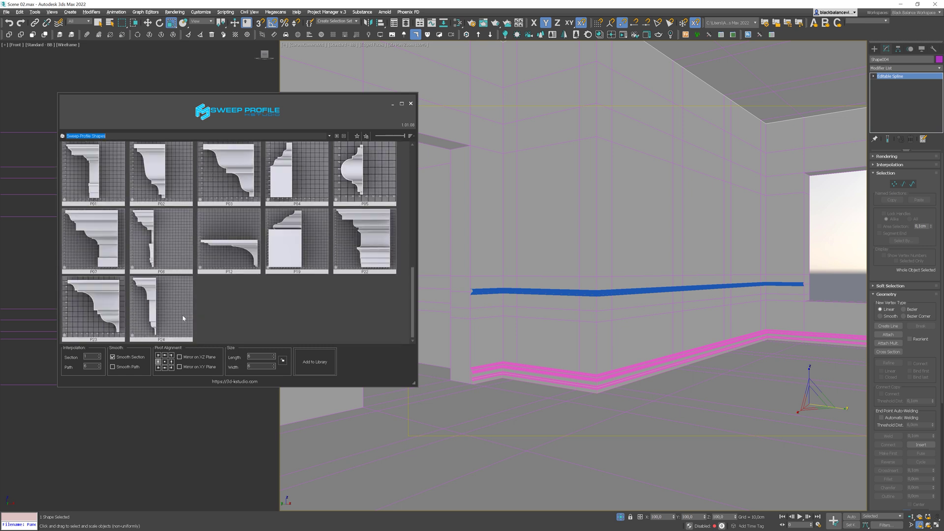
pyautogui.click(101, 300)
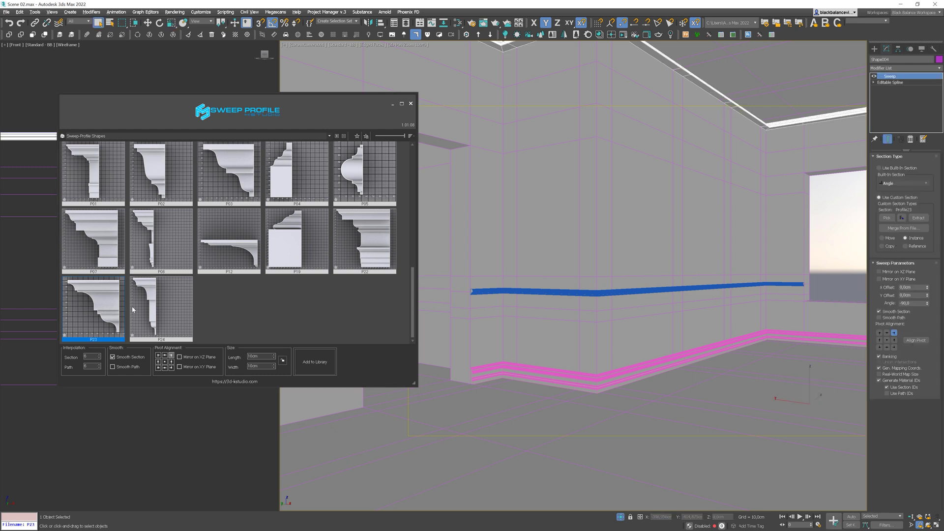
# - Anchor the crown profile at its top-right, mirror it, and set its width to 18cm
pyautogui.scroll(5, 775, 153)
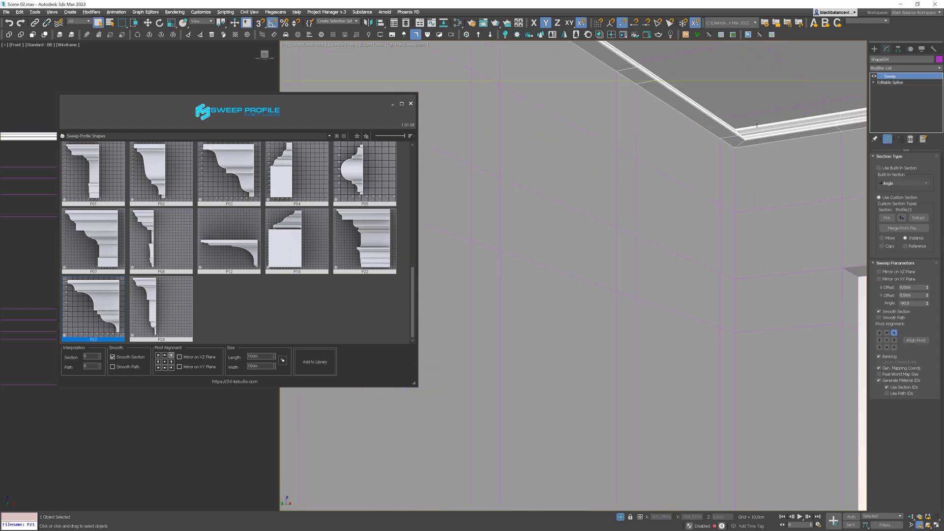
pyautogui.click(158, 356)
pyautogui.click(158, 368)
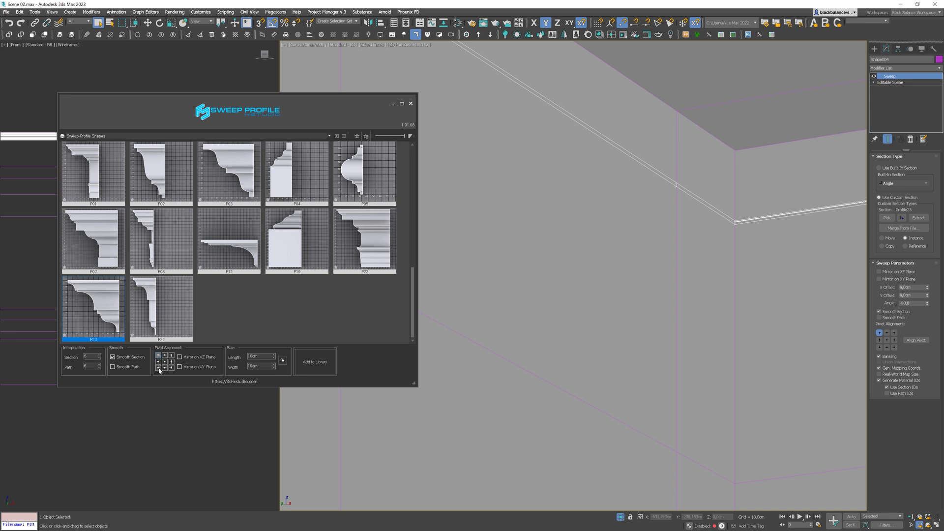
pyautogui.click(171, 355)
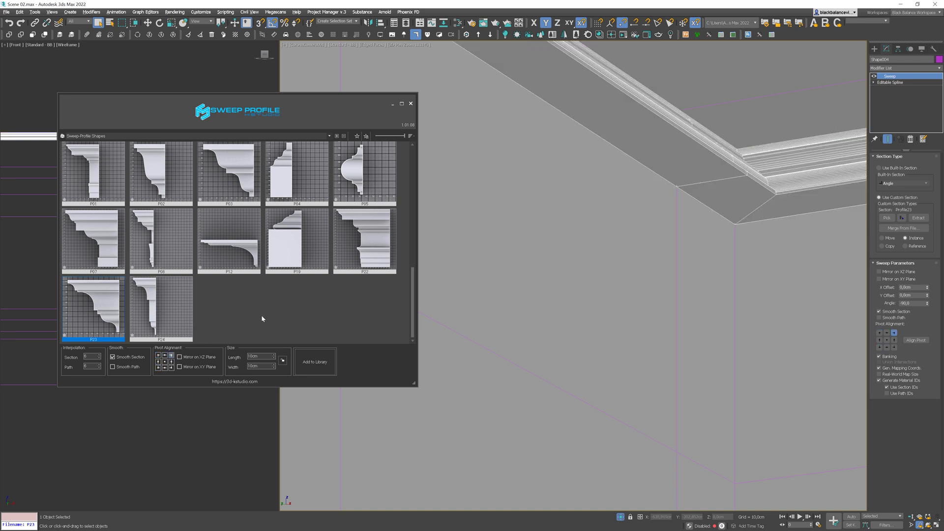
pyautogui.click(189, 366)
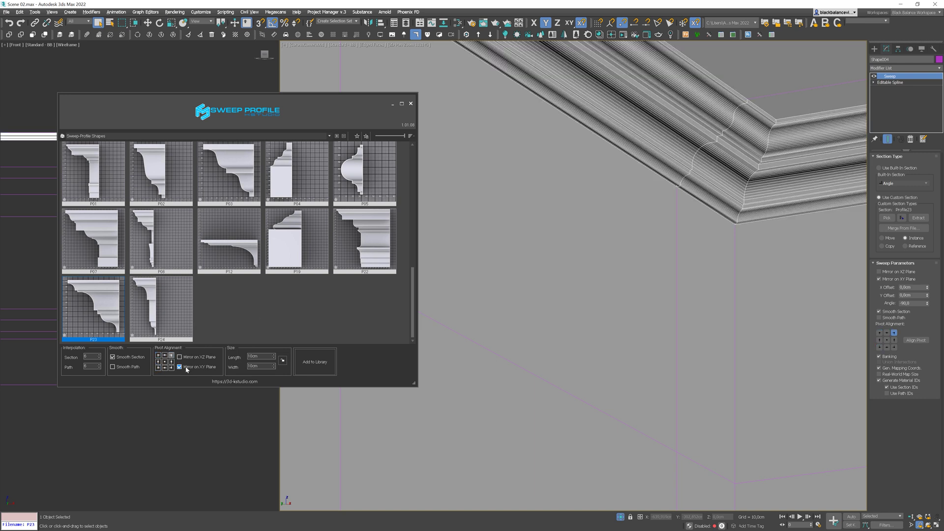
pyautogui.doubleClick(260, 365)
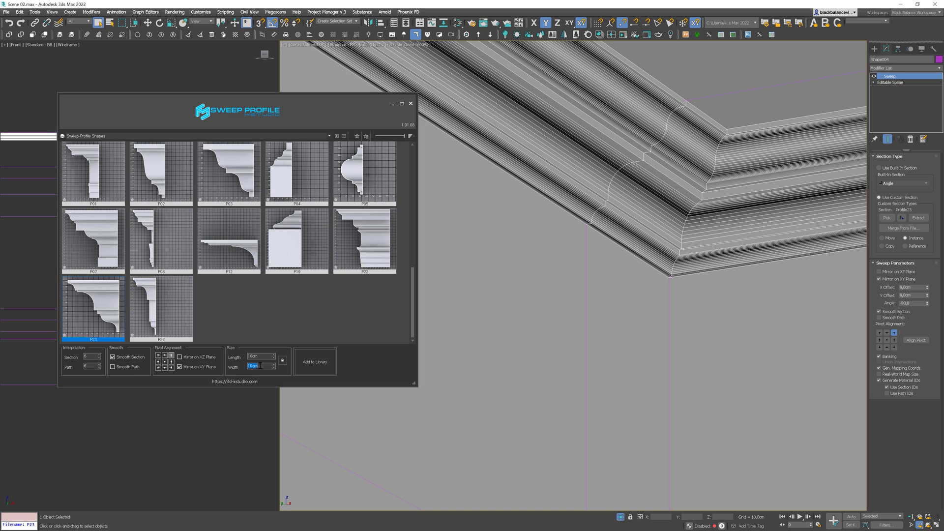
pyautogui.write('18')
pyautogui.press('Return')
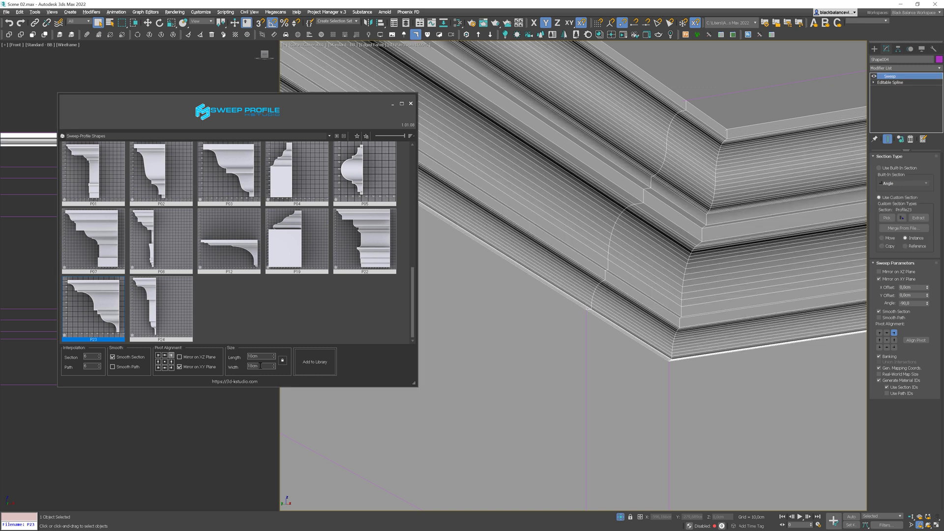
pyautogui.scroll(-15, 658, 261)
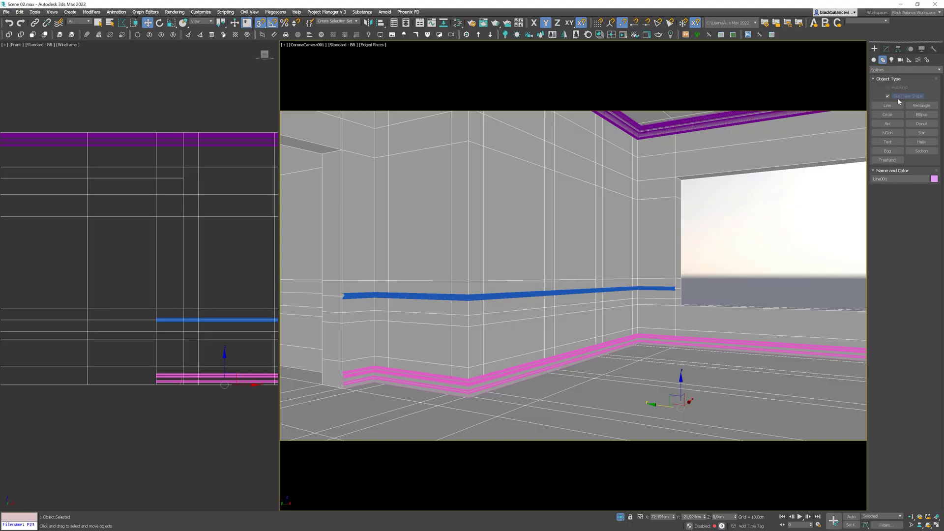
# - Draw two tall panel rectangles on the upper wall with AutoGrid on and Start New Shape off
pyautogui.click(922, 106)
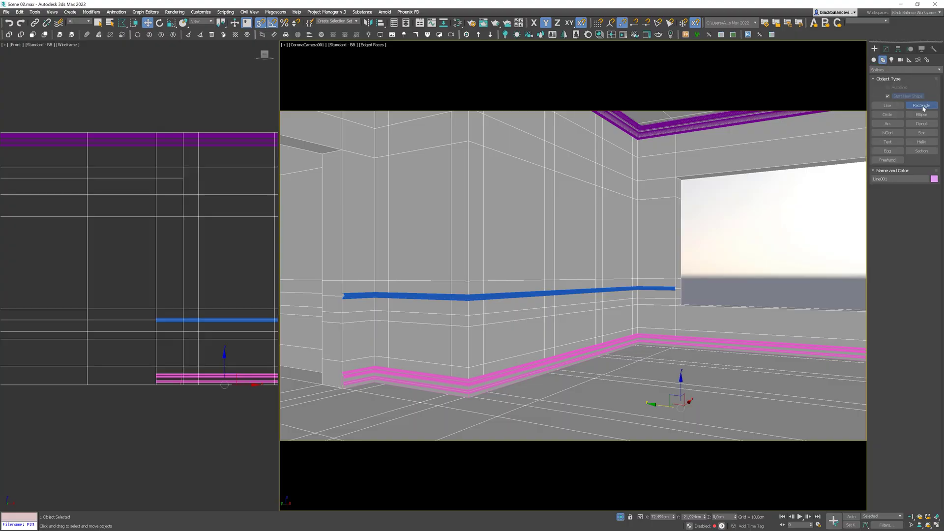
pyautogui.click(887, 88)
pyautogui.click(887, 95)
pyautogui.click(888, 96)
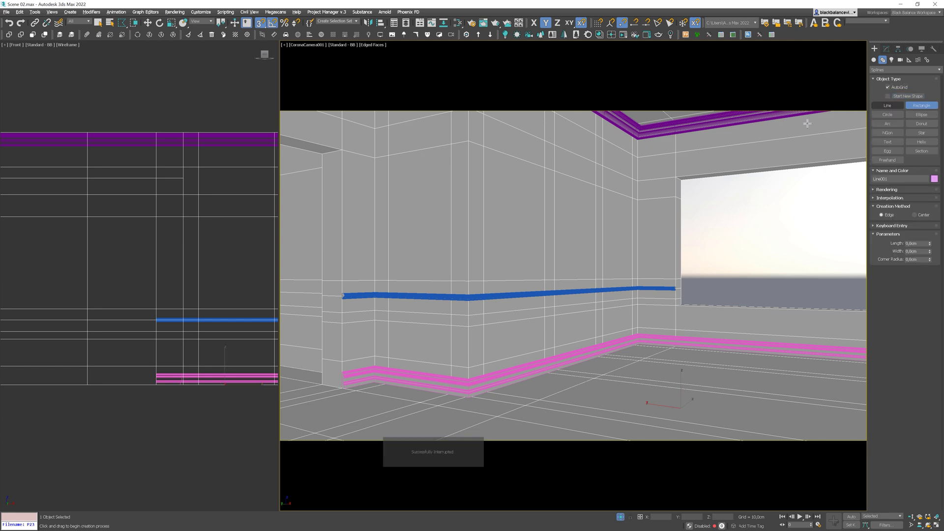
pyautogui.moveTo(634, 154); pyautogui.dragTo(604, 266)
pyautogui.moveTo(596, 134); pyautogui.dragTo(555, 280)
pyautogui.rightClick(524, 184)
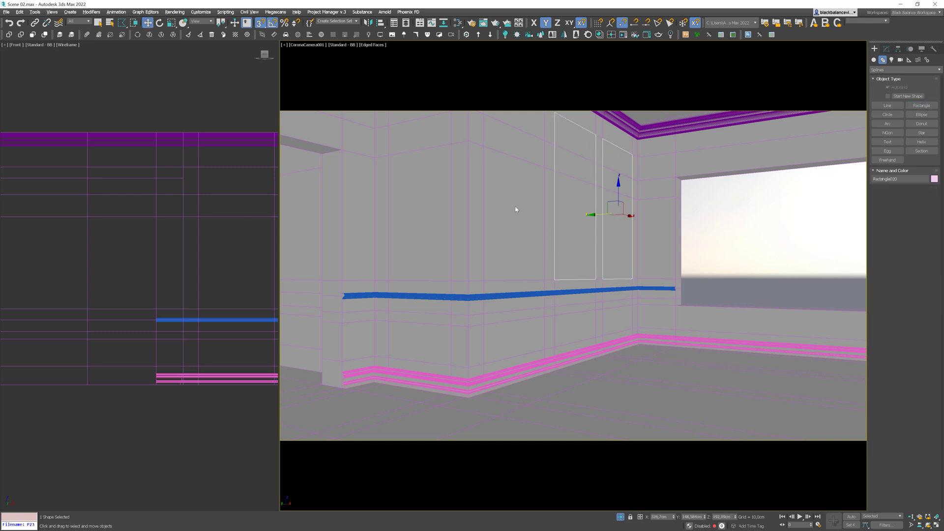
pyautogui.rightClick(515, 205)
pyautogui.click(504, 222)
# - Draw the remaining upper panel rectangles and the shorter panel rectangles below the chair rail
pyautogui.click(921, 106)
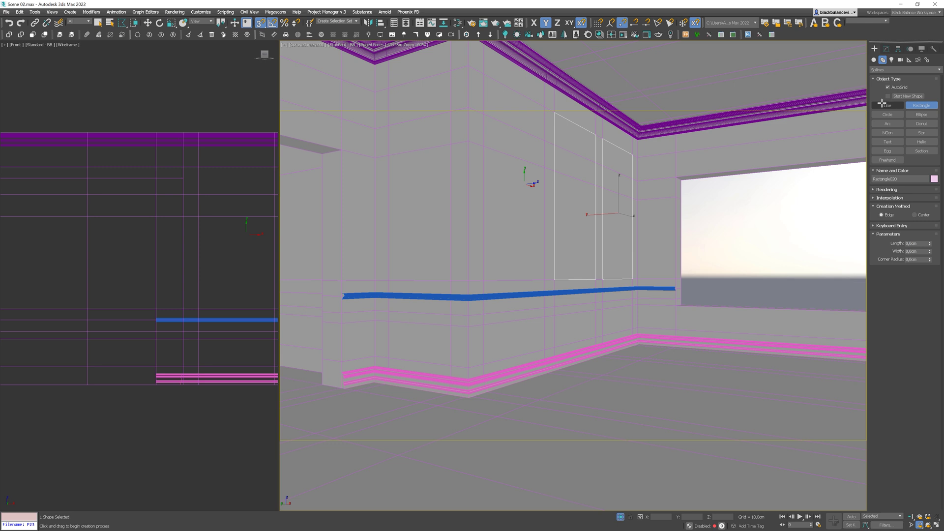
pyautogui.moveTo(544, 106); pyautogui.dragTo(492, 255)
pyautogui.moveTo(483, 280); pyautogui.dragTo(482, 279)
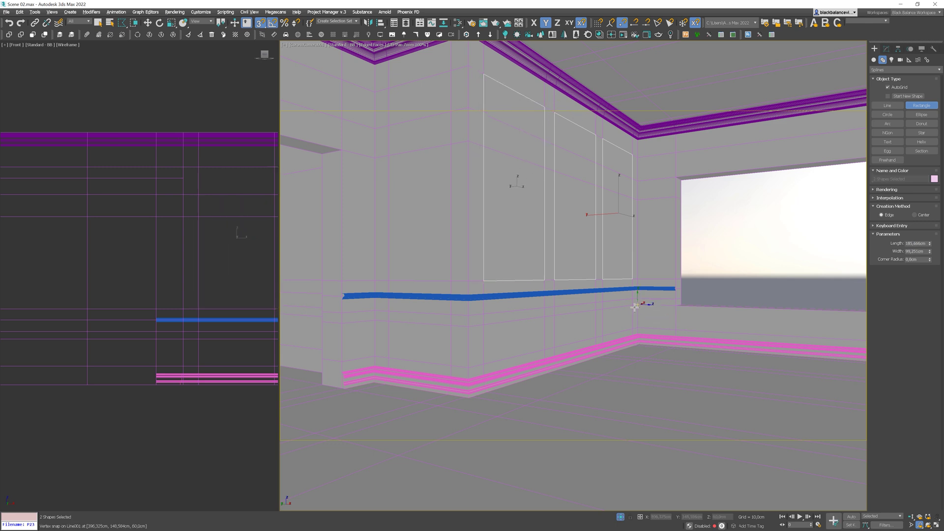
pyautogui.moveTo(595, 302); pyautogui.dragTo(554, 346)
pyautogui.moveTo(545, 308); pyautogui.dragTo(484, 364)
pyautogui.moveTo(451, 70); pyautogui.dragTo(389, 280)
pyautogui.moveTo(448, 316); pyautogui.dragTo(389, 365)
pyautogui.press('w')
pyautogui.hotkey('shift', 'f')
# - Sweep the panel rectangles with a Panel Chair Cap-A-part-1 moulding profile
pyautogui.click(416, 35)
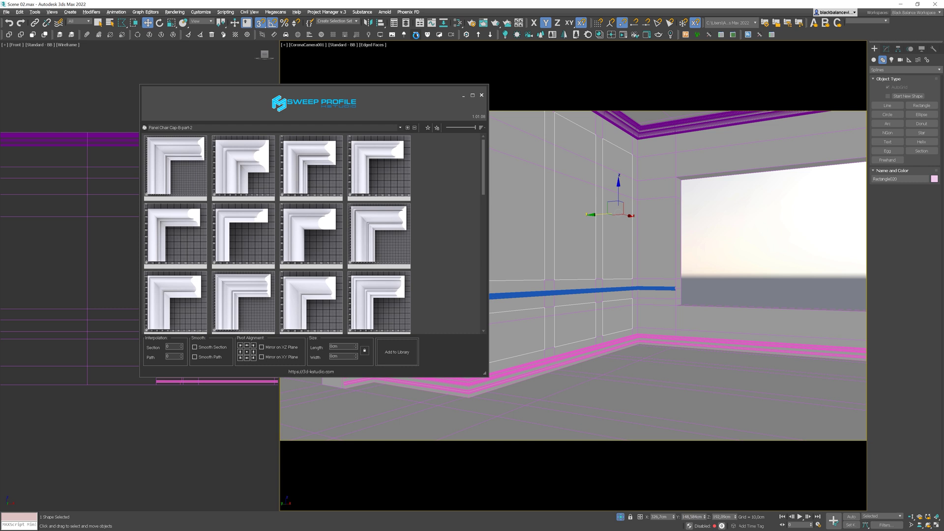
pyautogui.click(400, 128)
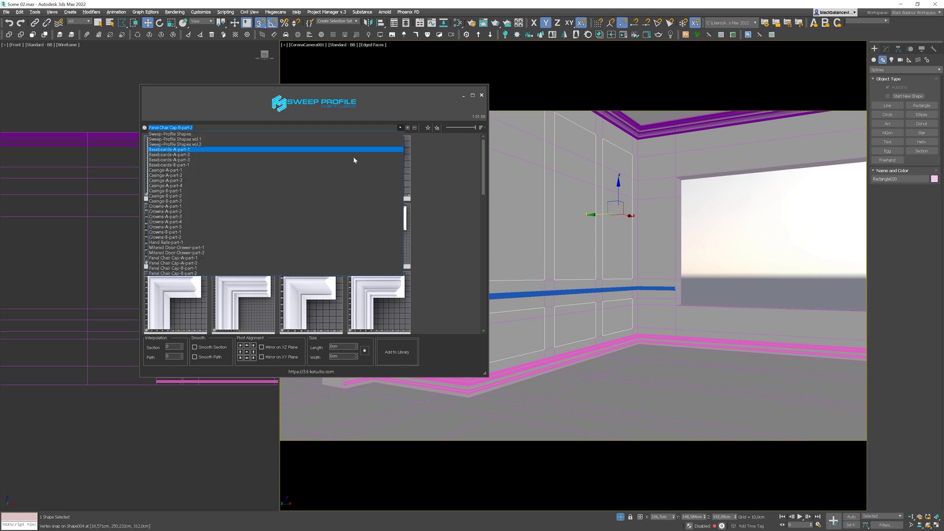
pyautogui.click(214, 258)
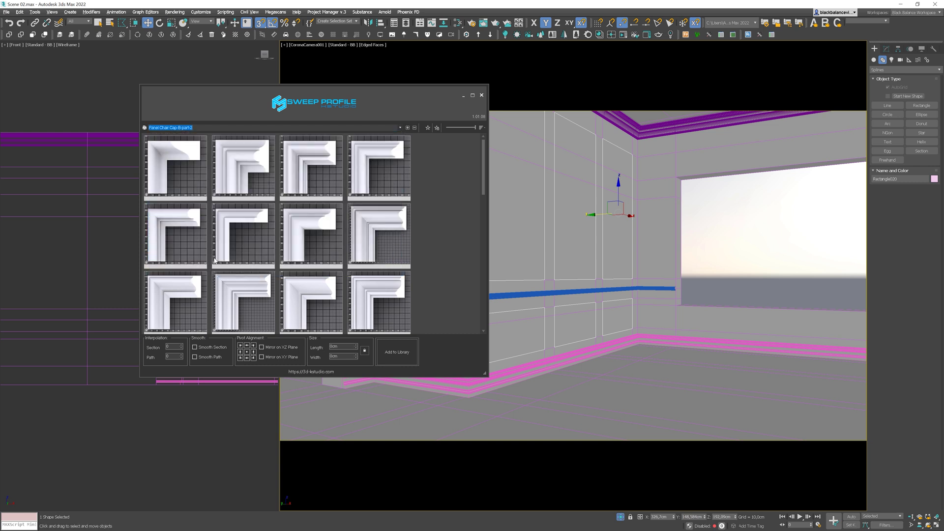
pyautogui.moveTo(483, 156); pyautogui.dragTo(476, 320)
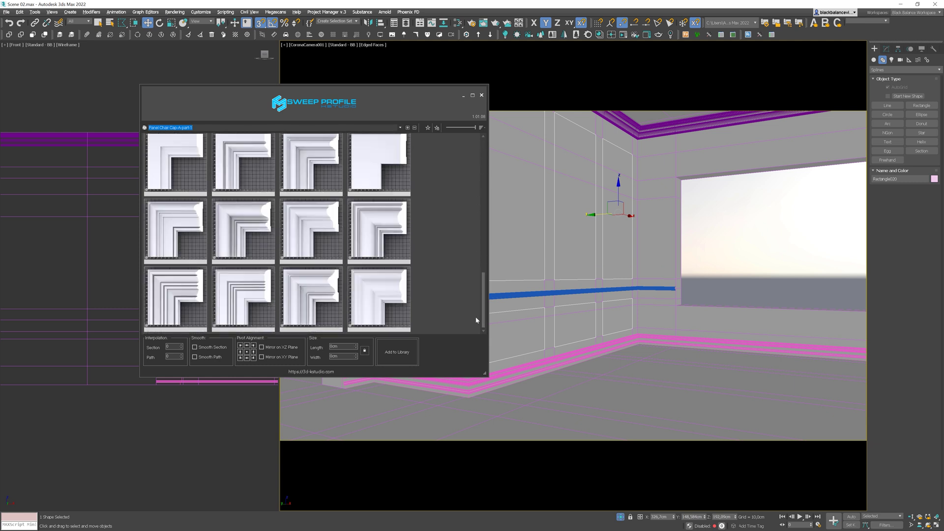
pyautogui.click(320, 297)
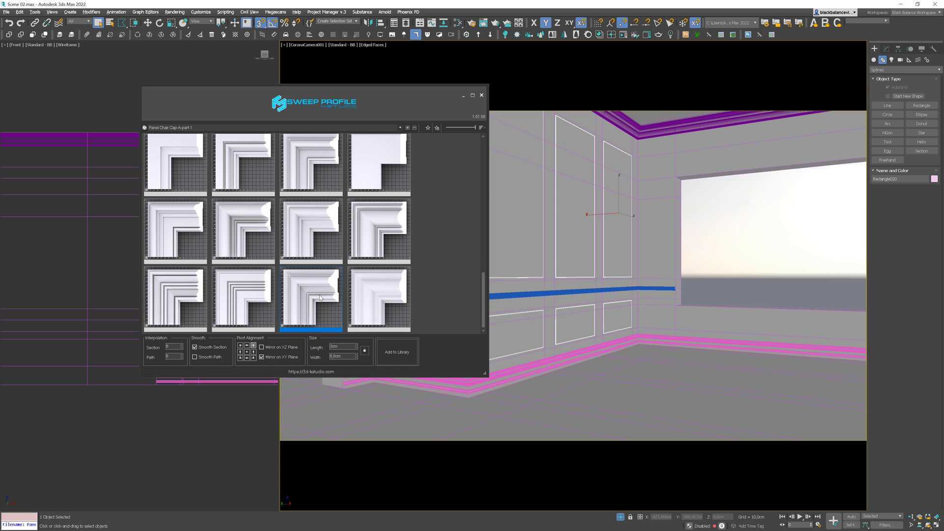
# - Set the moulding's pivot alignment to the profile's bottom-left corner
pyautogui.rightClick(549, 282)
pyautogui.click(541, 281)
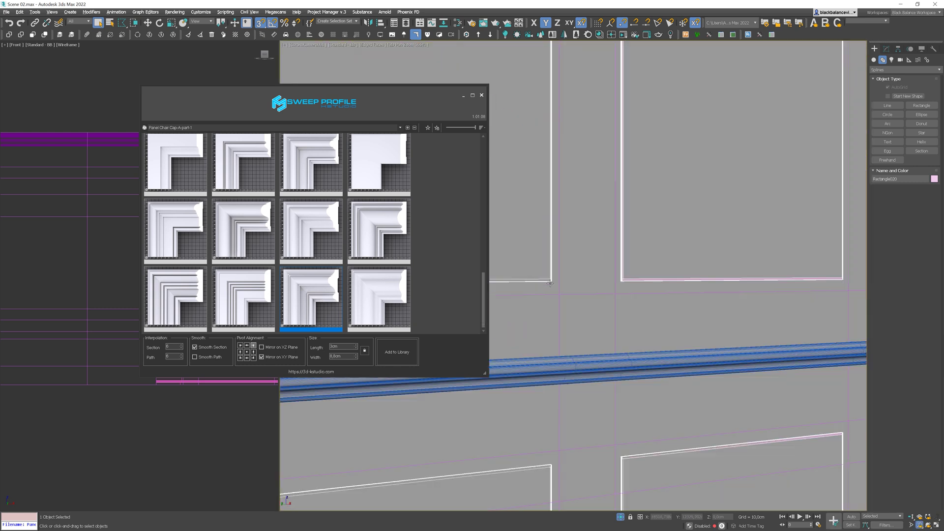
pyautogui.scroll(-2, 560, 284)
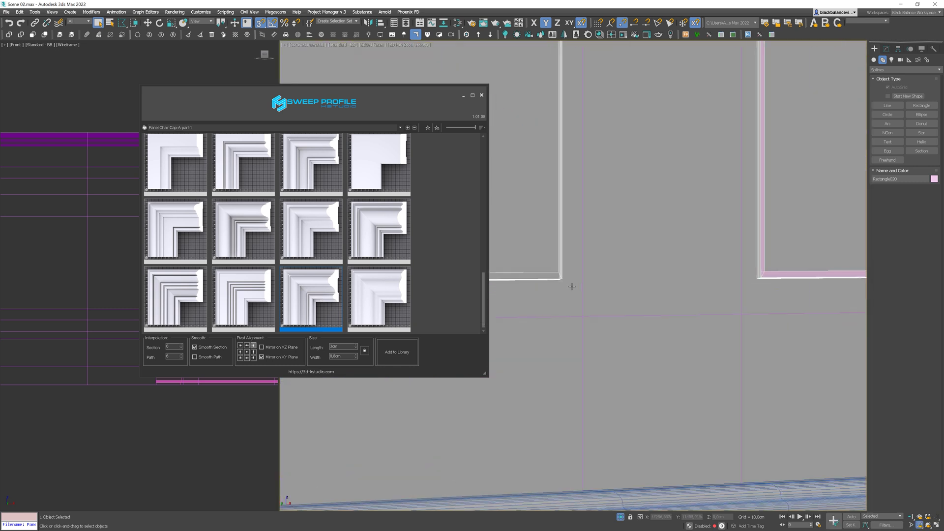
pyautogui.press('F3')
pyautogui.click(240, 359)
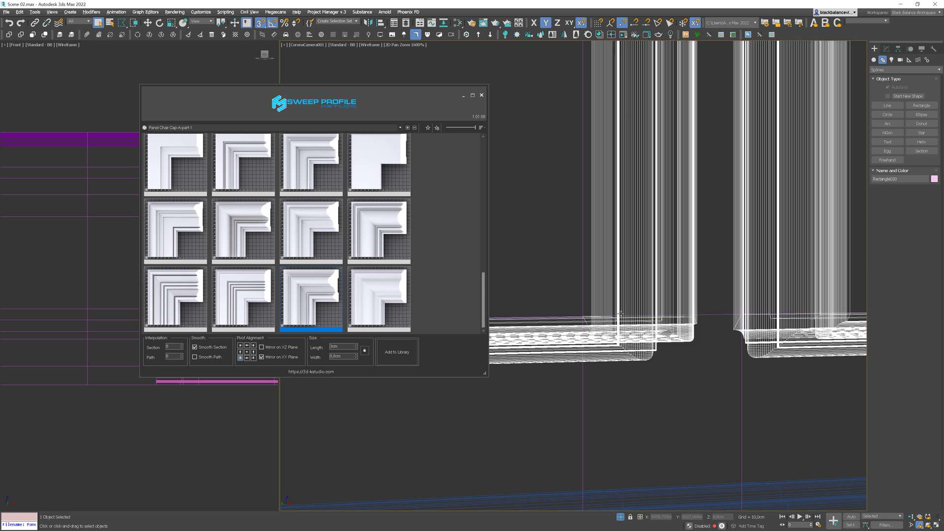
pyautogui.press('F3')
pyautogui.scroll(-2, 597, 312)
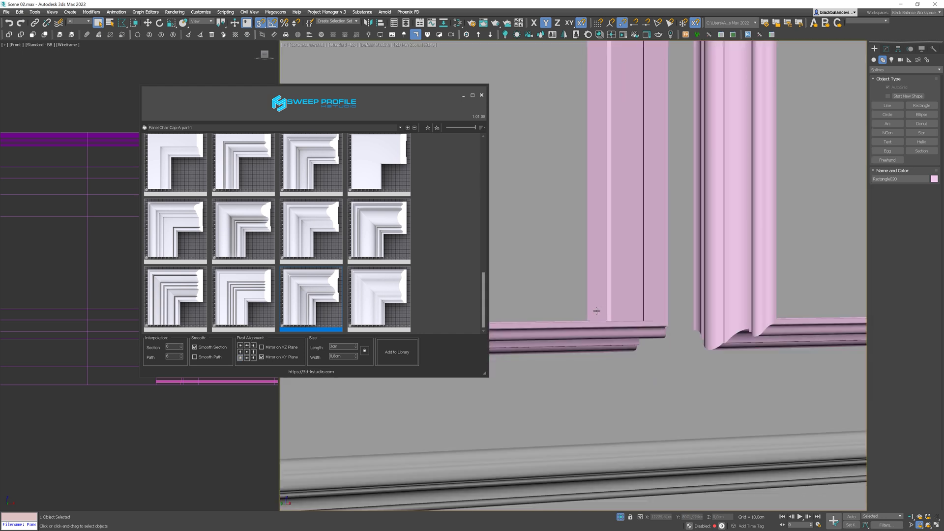
# - In the Editable Spline at spline level, select the two left panel outlines
pyautogui.moveTo(597, 312); pyautogui.dragTo(772, 341, button='middle')
pyautogui.scroll(-5, 772, 341)
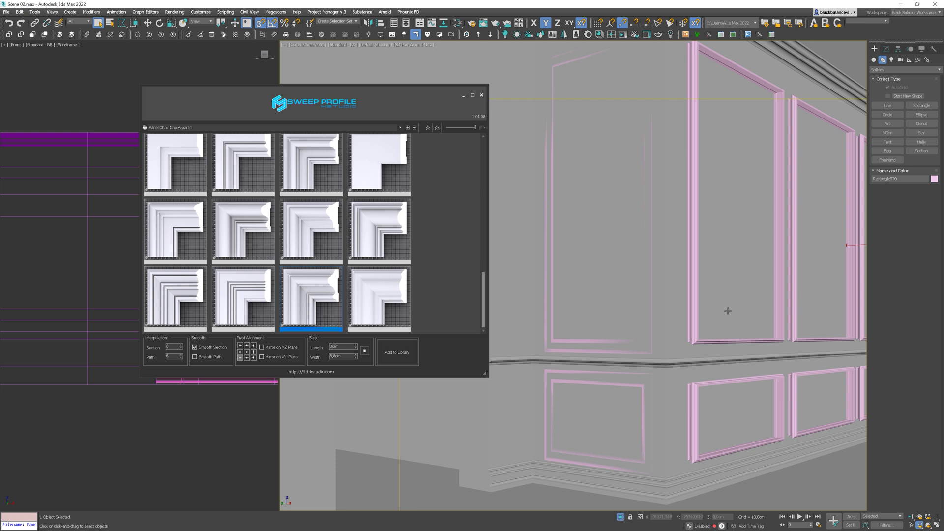
pyautogui.click(886, 49)
pyautogui.click(889, 82)
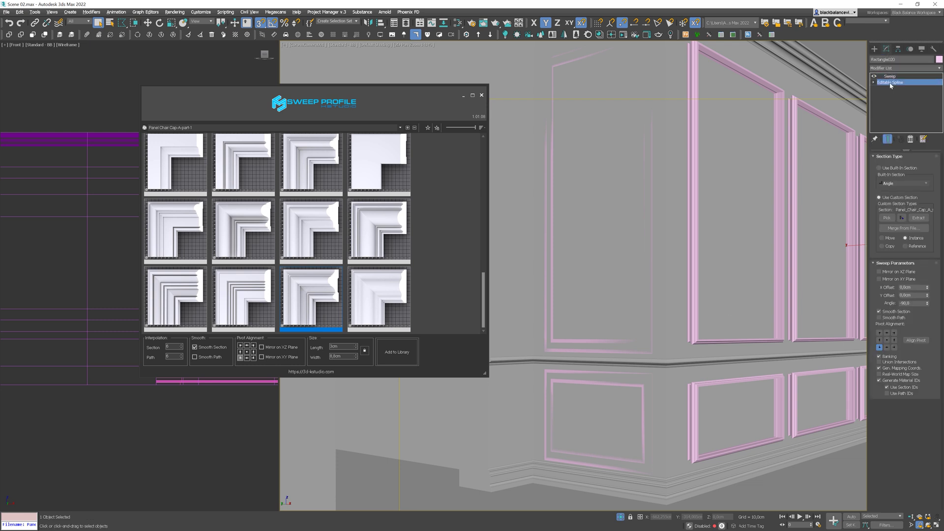
pyautogui.click(912, 184)
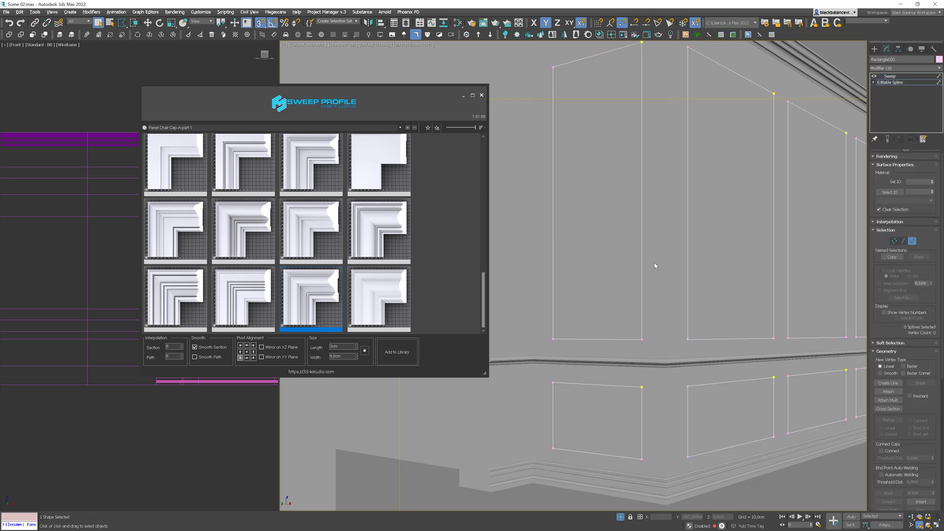
pyautogui.moveTo(668, 328); pyautogui.dragTo(668, 328)
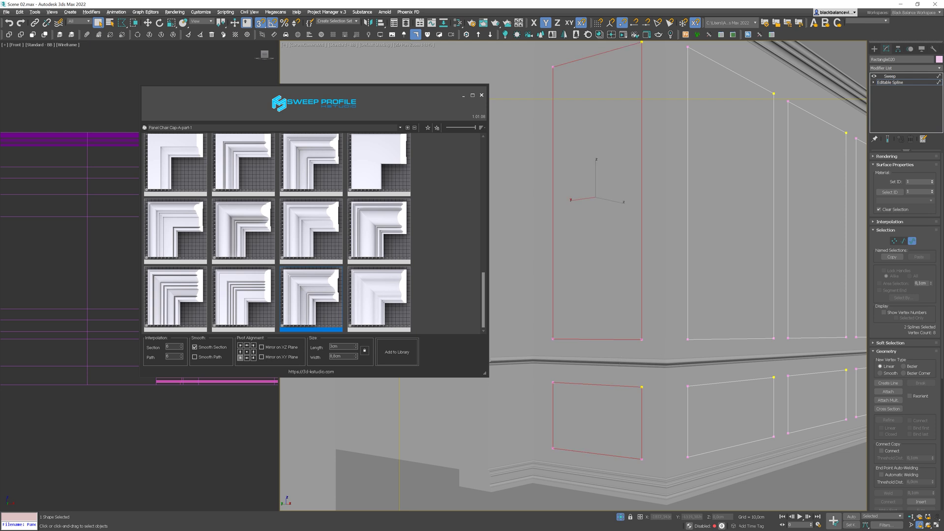
# - Detach the two selected left panel outlines as a separate shape
pyautogui.scroll(-5, 936, 447)
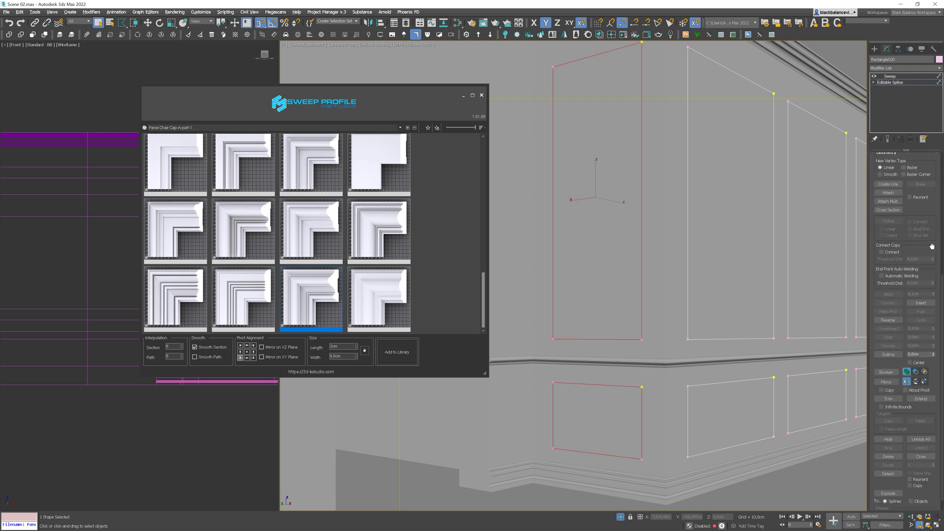
pyautogui.click(888, 461)
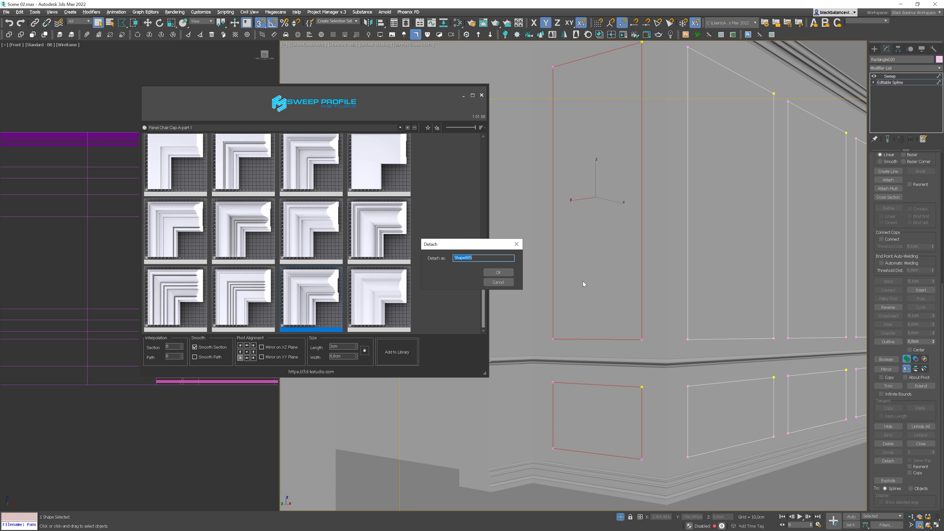
pyautogui.click(499, 272)
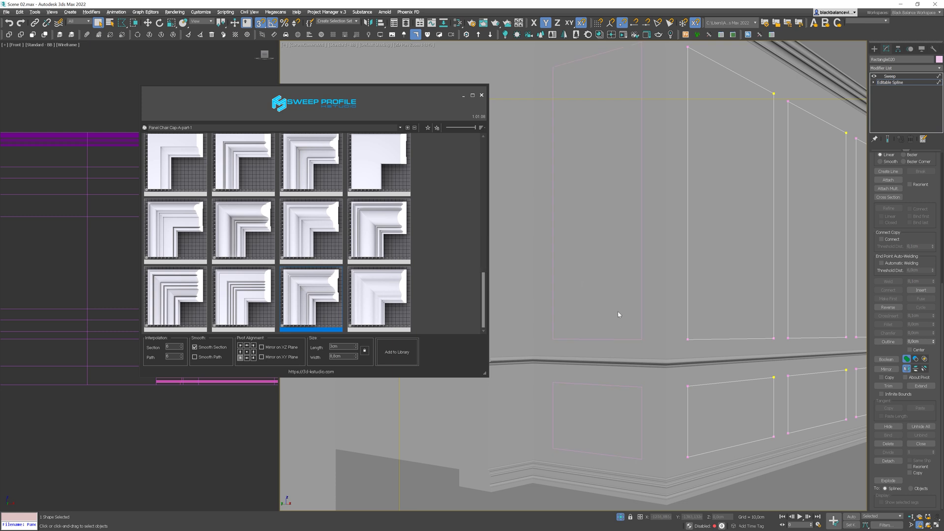
# - Reset the moulding angle to 0, mirror it on XZ, and align it bottom-right
pyautogui.click(899, 76)
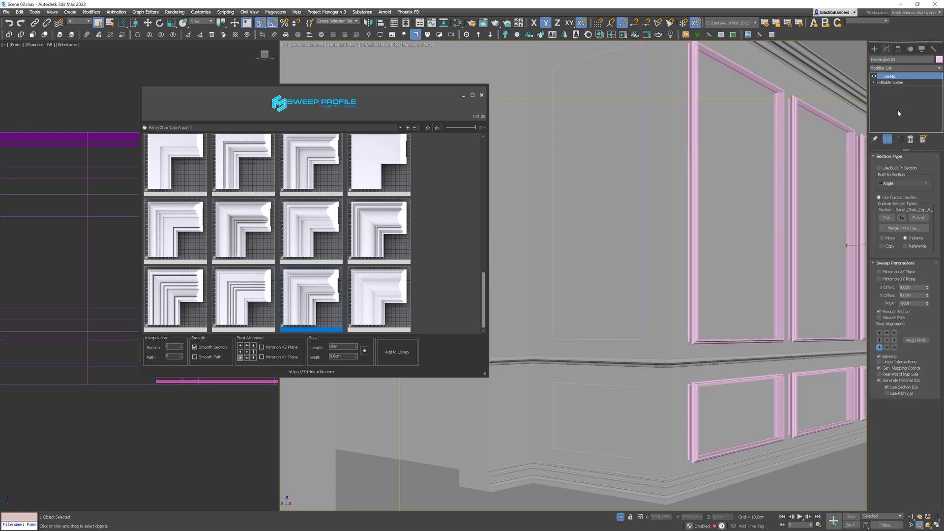
pyautogui.rightClick(928, 303)
pyautogui.scroll(5, 785, 345)
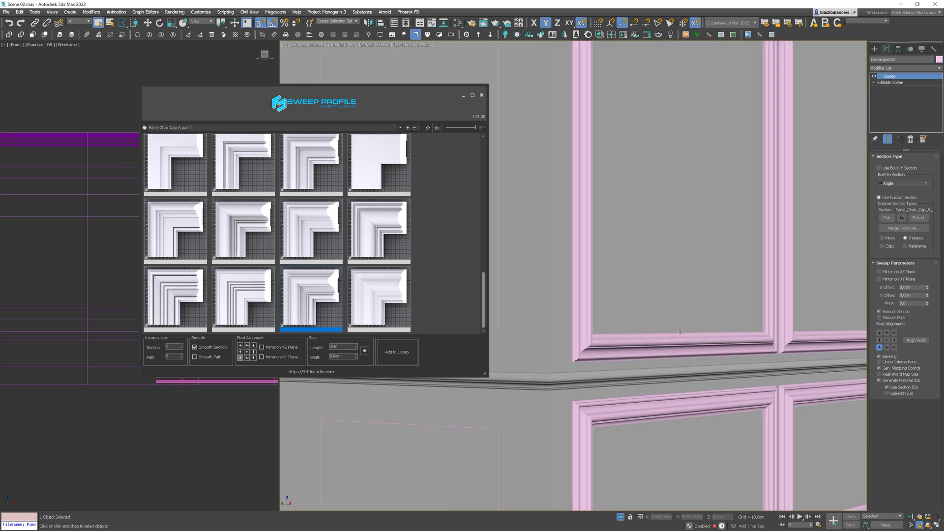
pyautogui.click(262, 347)
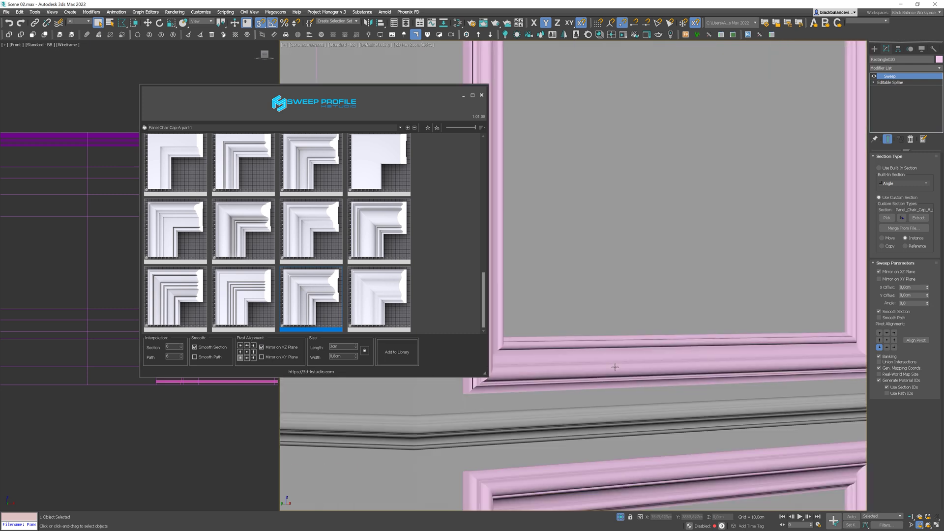
pyautogui.scroll(-3, 676, 362)
pyautogui.click(240, 346)
pyautogui.click(241, 358)
pyautogui.click(253, 358)
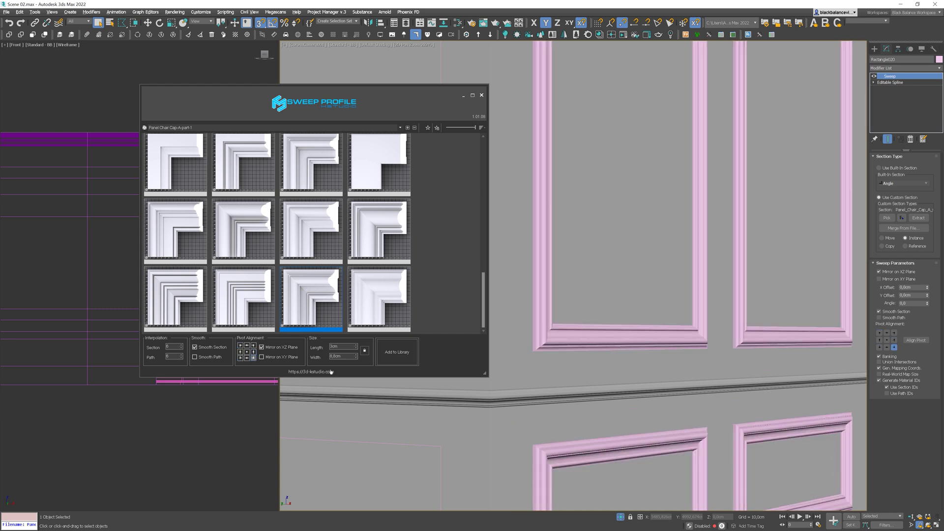
# - Set the frame moulding width to 6cm
pyautogui.scroll(2, 693, 350)
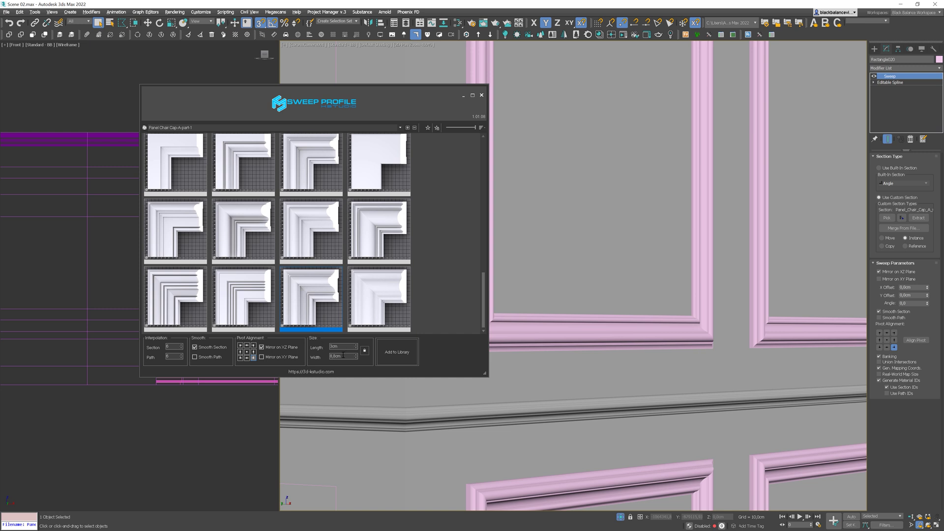
pyautogui.press('Return')
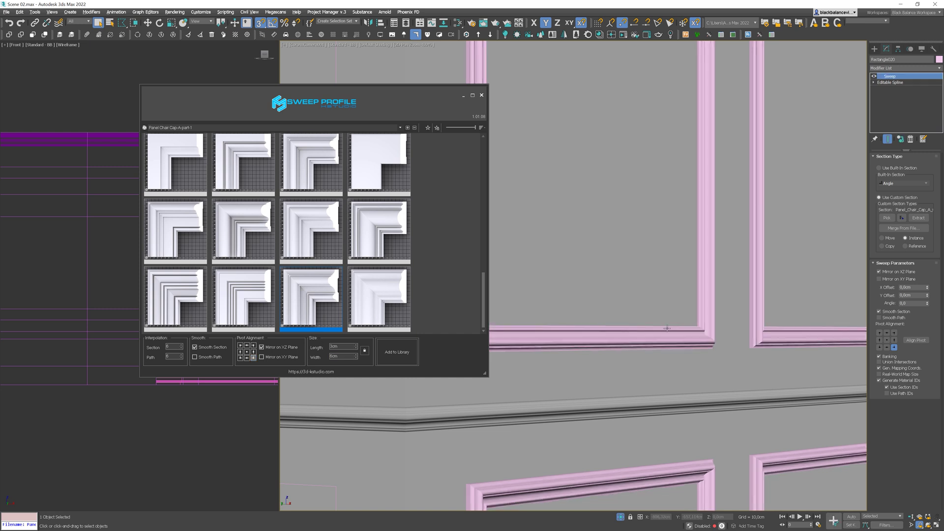
pyautogui.moveTo(703, 325); pyautogui.dragTo(703, 327, button='middle')
pyautogui.press('F4')
pyautogui.scroll(3, 693, 342)
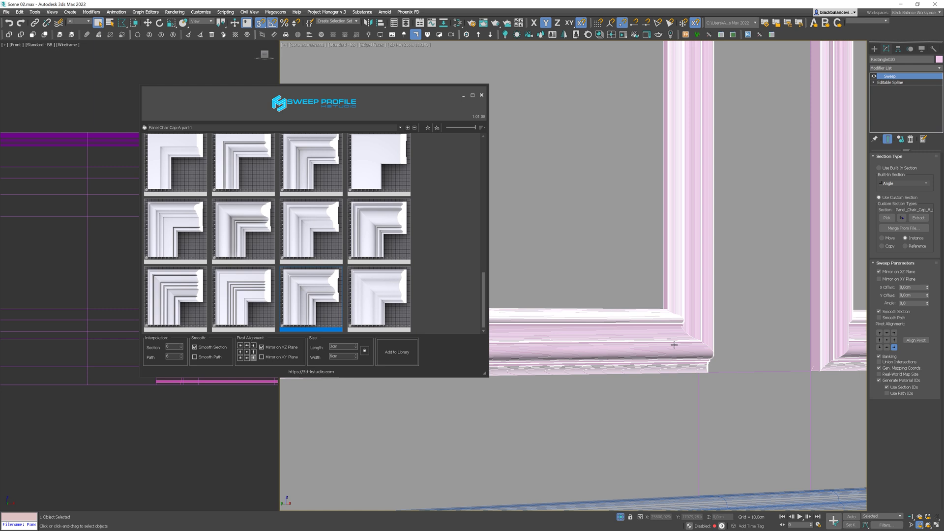
# - Lower the profile's section interpolation steps to 1 and close the profile library
pyautogui.click(181, 349)
pyautogui.click(181, 349)
pyautogui.click(181, 348)
pyautogui.click(181, 348)
pyautogui.click(181, 348)
pyautogui.press('F4')
pyautogui.scroll(-10, 672, 353)
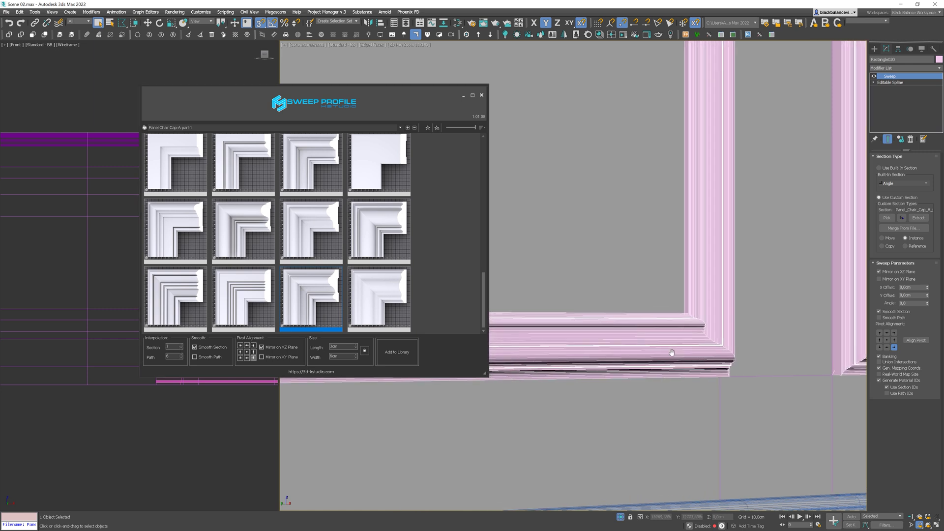
pyautogui.scroll(-3, 672, 353)
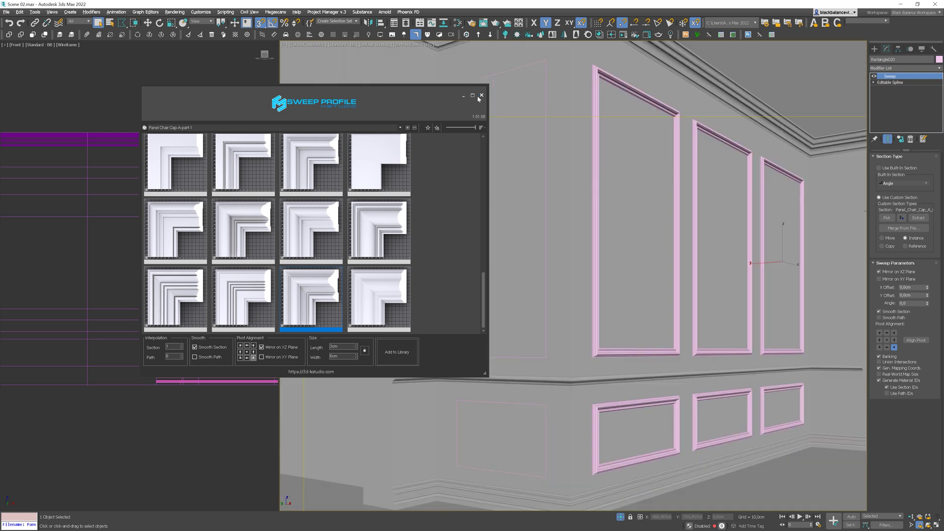
pyautogui.click(481, 96)
# - Copy the Sweep modifier and paste it onto the left wall's detached panel outlines
pyautogui.rightClick(887, 76)
pyautogui.click(877, 107)
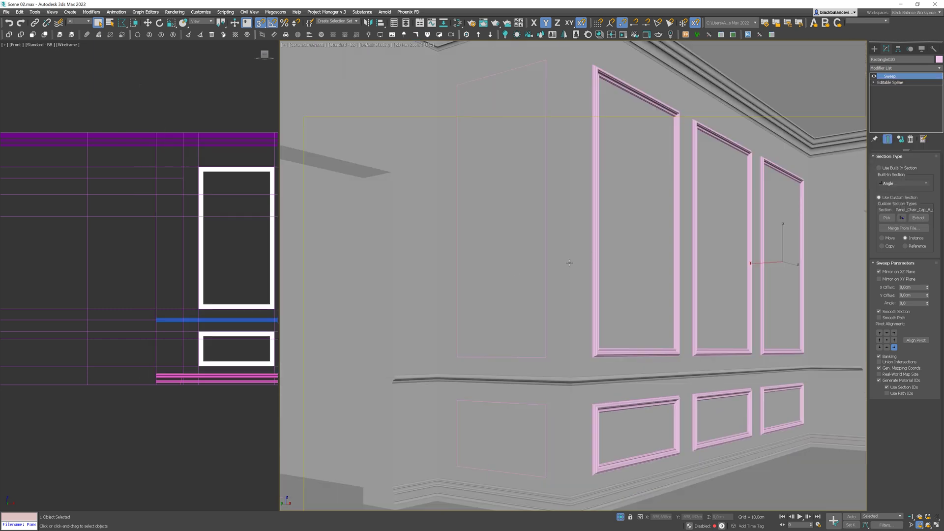
pyautogui.click(545, 262)
pyautogui.rightClick(887, 78)
pyautogui.click(888, 114)
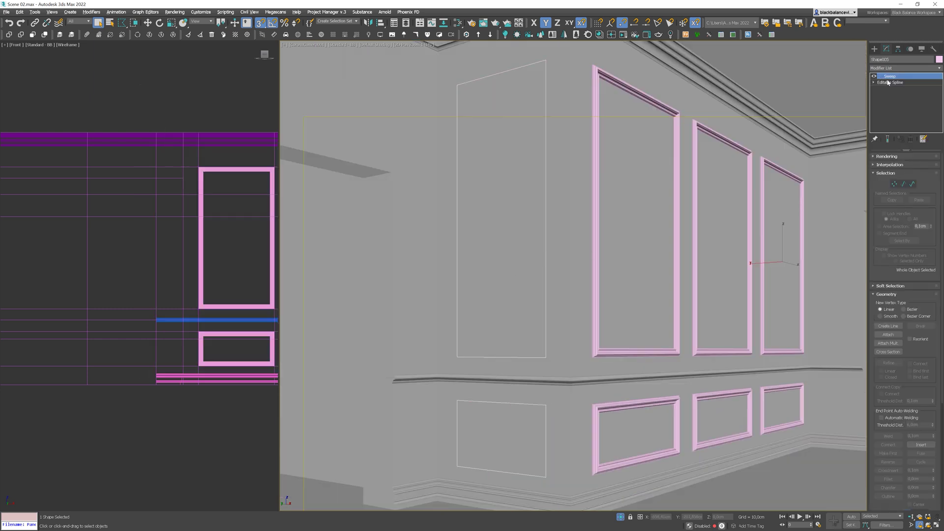
# - Set the pasted sweep's profile angle to -90 degrees
pyautogui.scroll(3, 544, 365)
pyautogui.doubleClick(908, 303)
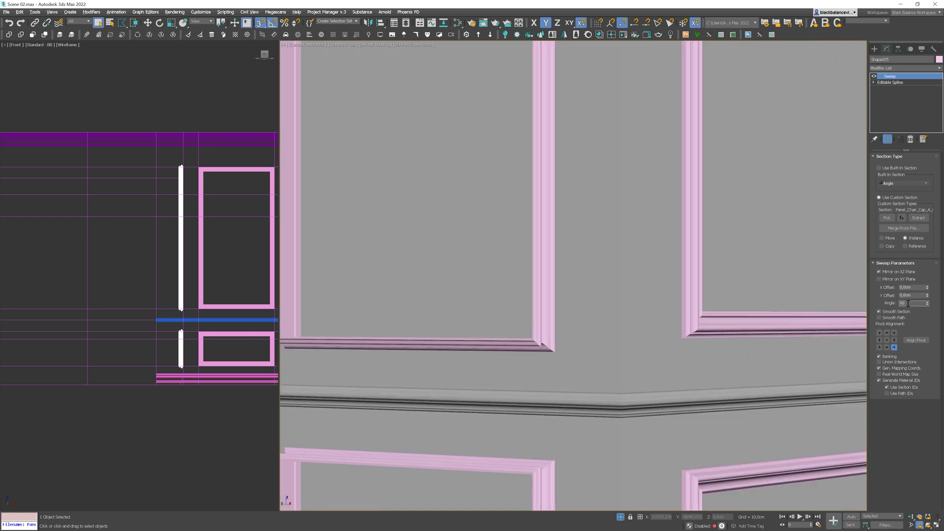
pyautogui.write('90')
pyautogui.press('Return')
pyautogui.write('-90')
pyautogui.press('Return')
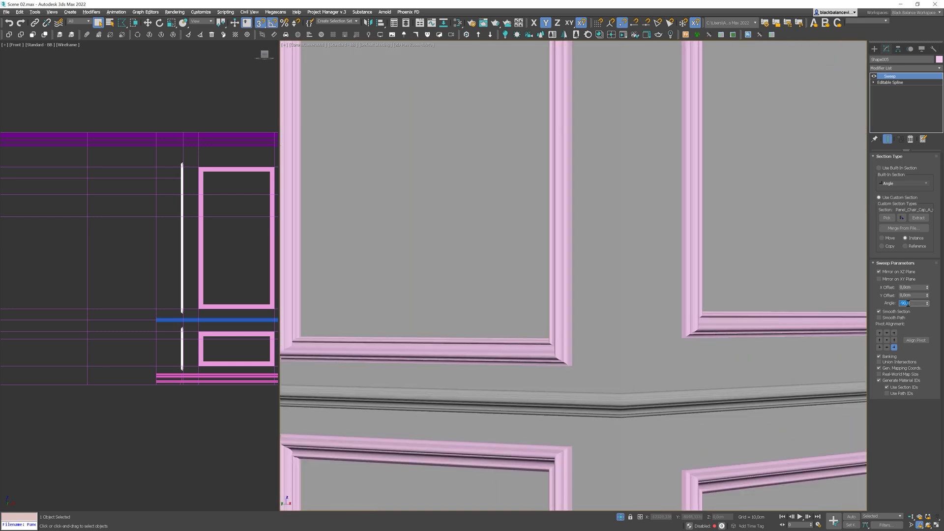
# - Align the left-wall moulding profile to the top-right corner and check it across the wall
pyautogui.click(880, 334)
pyautogui.click(880, 348)
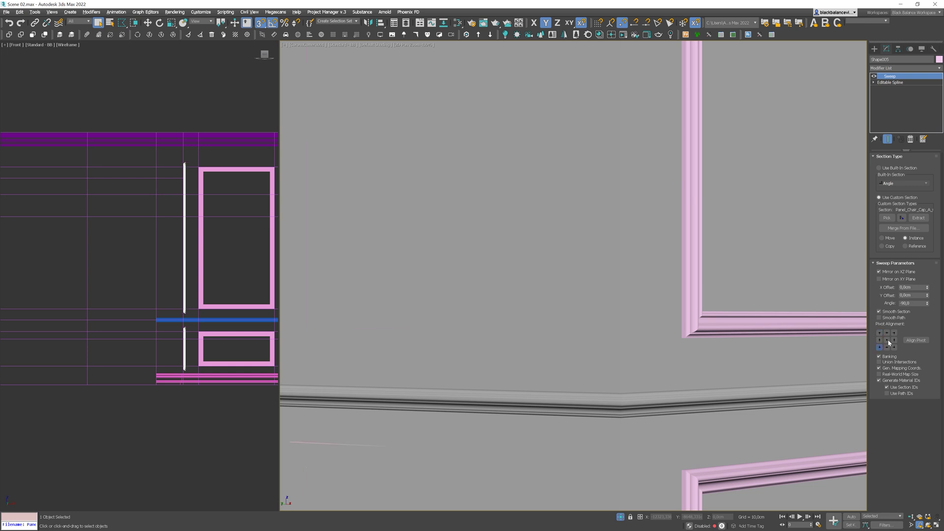
pyautogui.click(893, 334)
pyautogui.scroll(-3, 516, 279)
pyautogui.moveTo(609, 282); pyautogui.dragTo(595, 312, button='middle')
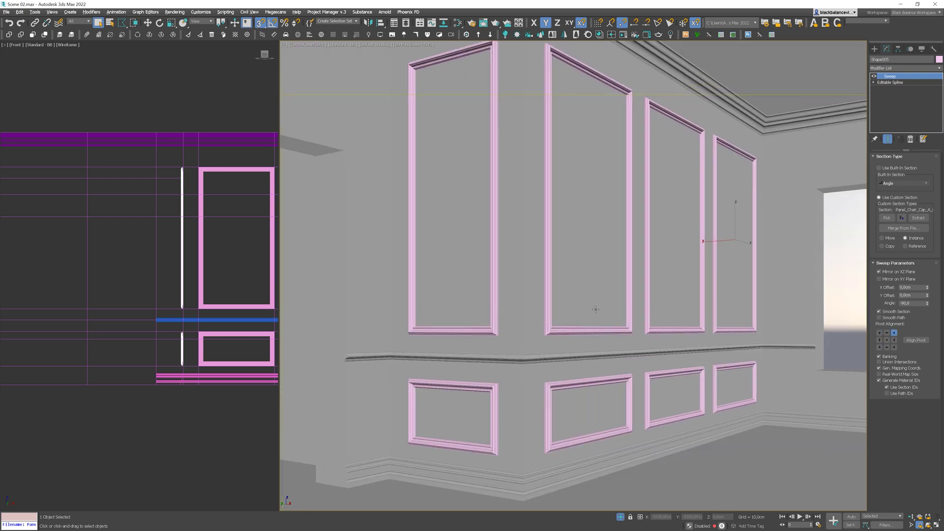
pyautogui.press('c')
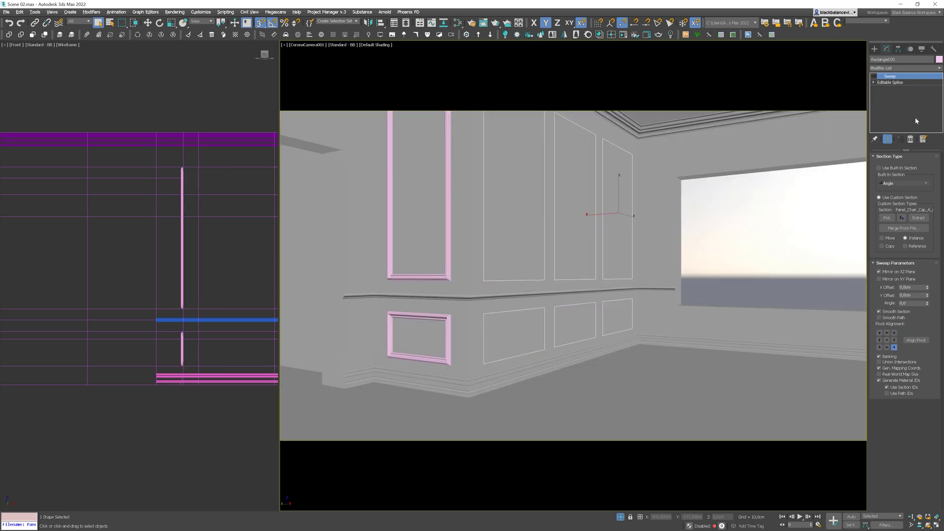
pyautogui.click(900, 83)
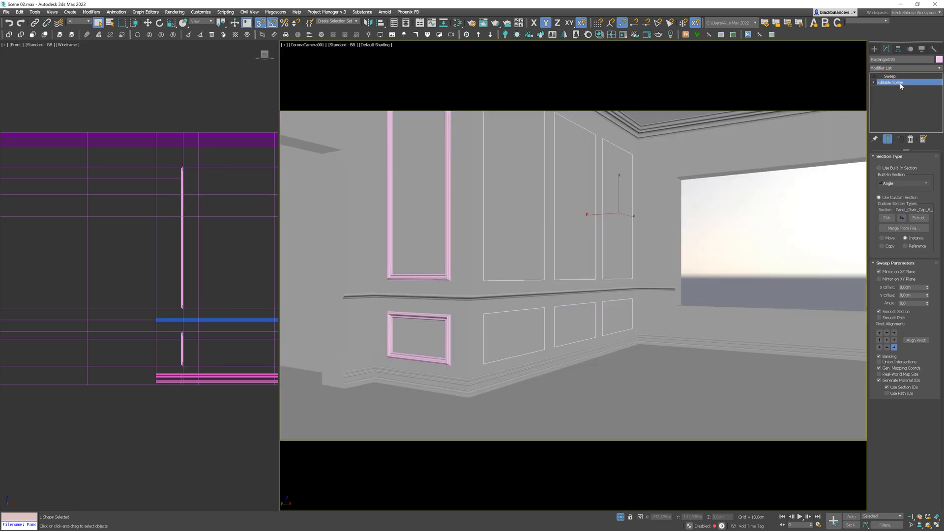
# - Select all six panel frame splines and outline them by 15
pyautogui.click(912, 184)
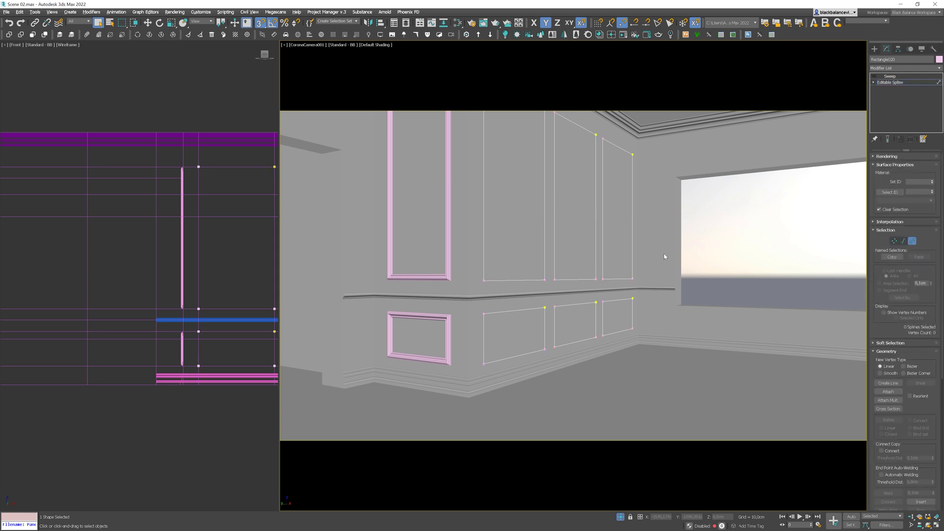
pyautogui.moveTo(493, 351); pyautogui.dragTo(494, 351)
pyautogui.moveTo(920, 445); pyautogui.dragTo(926, 249)
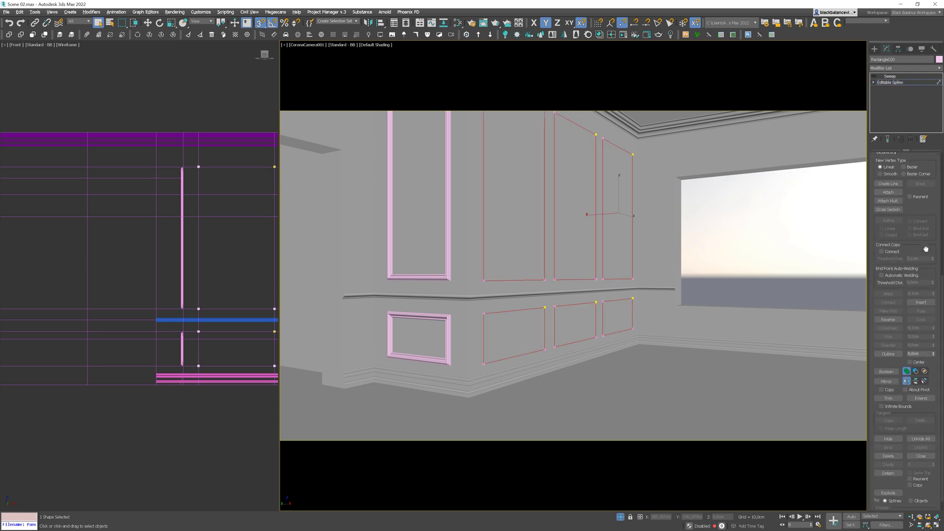
pyautogui.click(923, 354)
pyautogui.write('15')
pyautogui.press('Return')
# - Invert the selection, detach the inner rectangles as a new object, and select it
pyautogui.hotkey('ctrl', 'i')
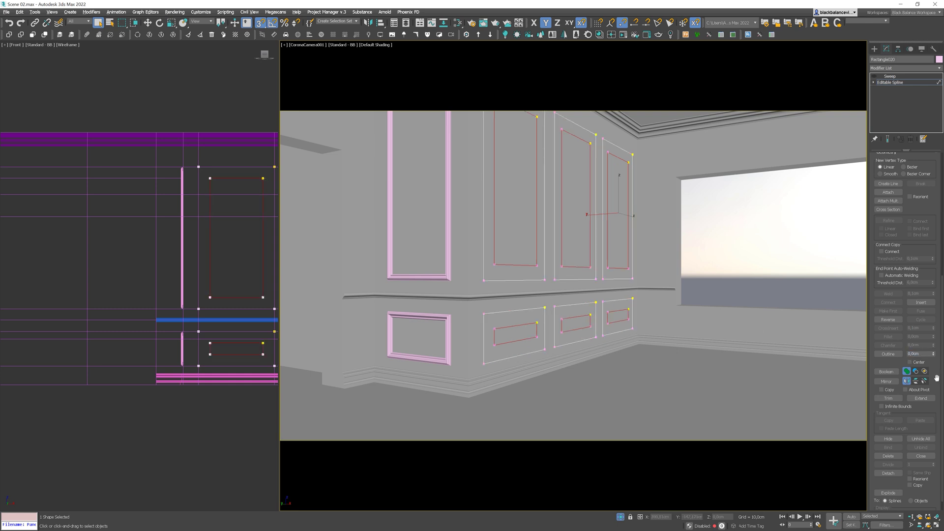
pyautogui.moveTo(936, 379); pyautogui.dragTo(931, 217)
pyautogui.click(888, 459)
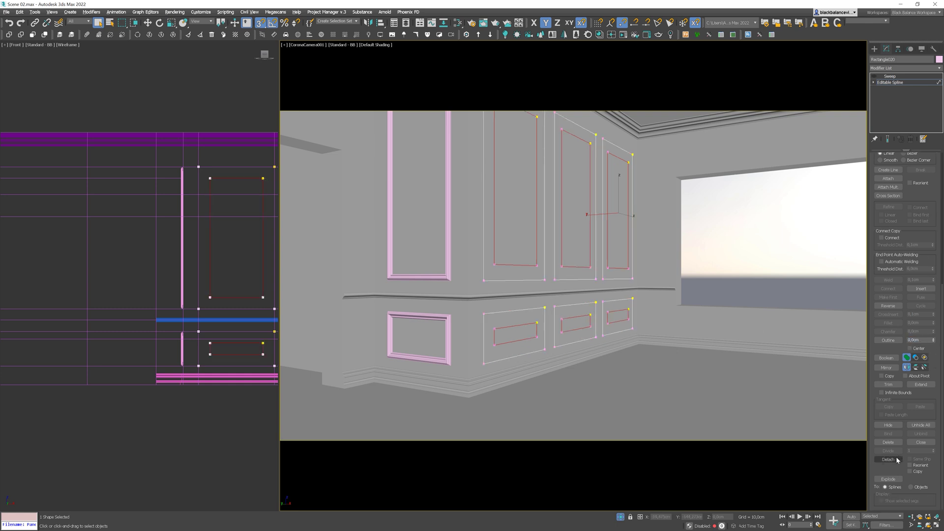
pyautogui.click(509, 277)
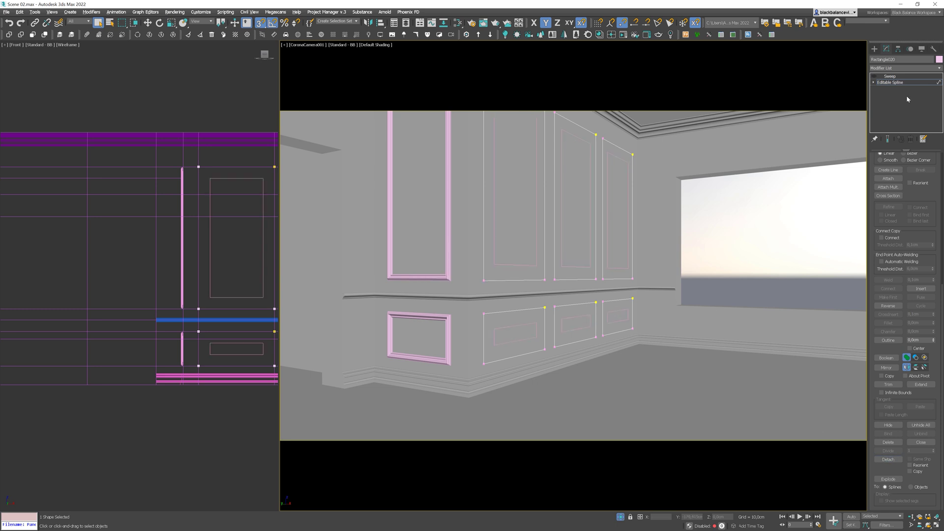
pyautogui.click(899, 82)
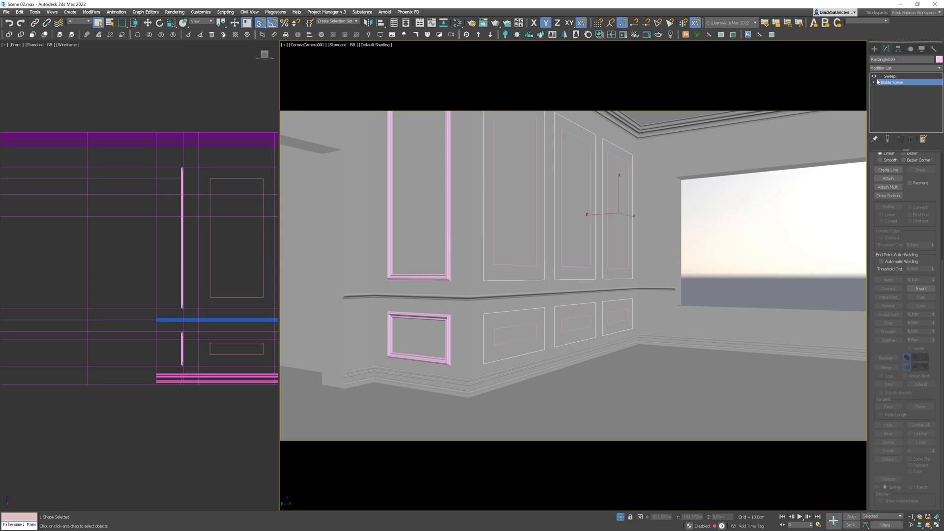
pyautogui.click(889, 76)
pyautogui.click(517, 324)
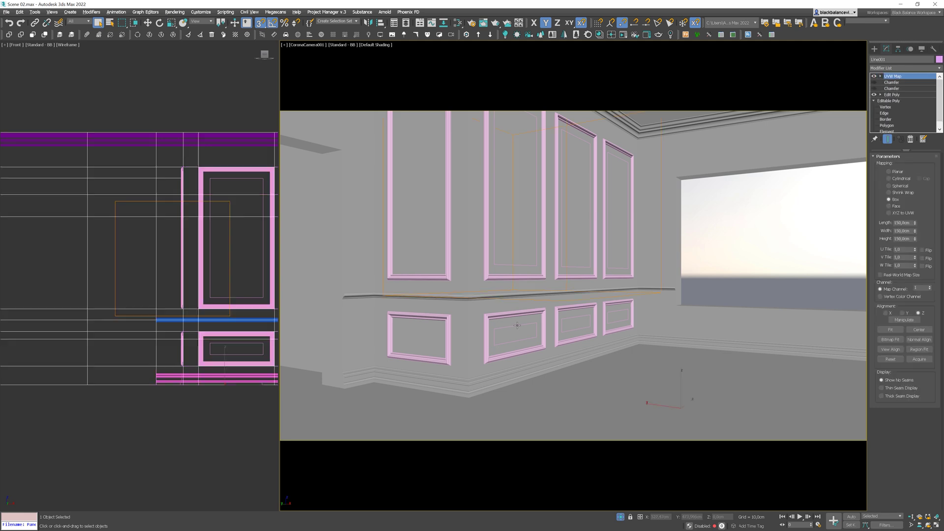
# - Sweep the inner outlines with a Panel Chair Cap-B-part-1 moulding profile
pyautogui.click(415, 34)
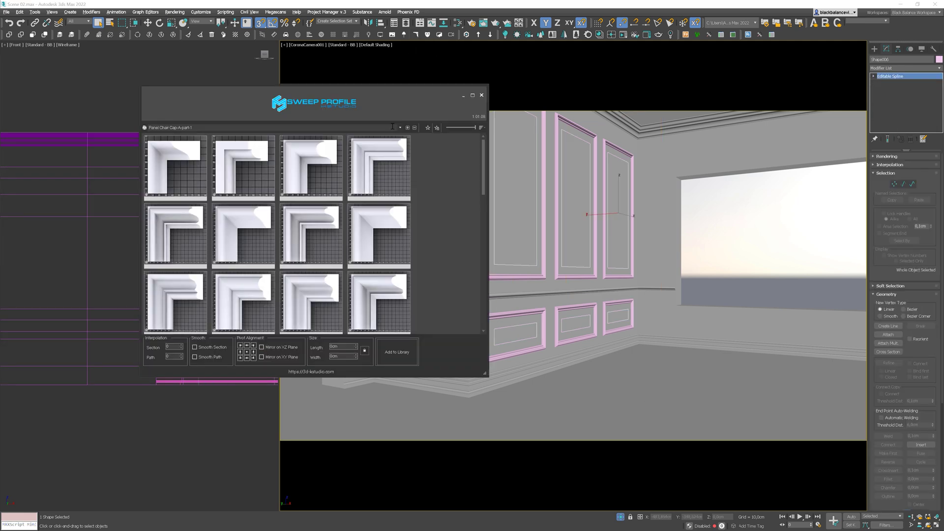
pyautogui.scroll(-1, 380, 126)
pyautogui.scroll(-1, 383, 127)
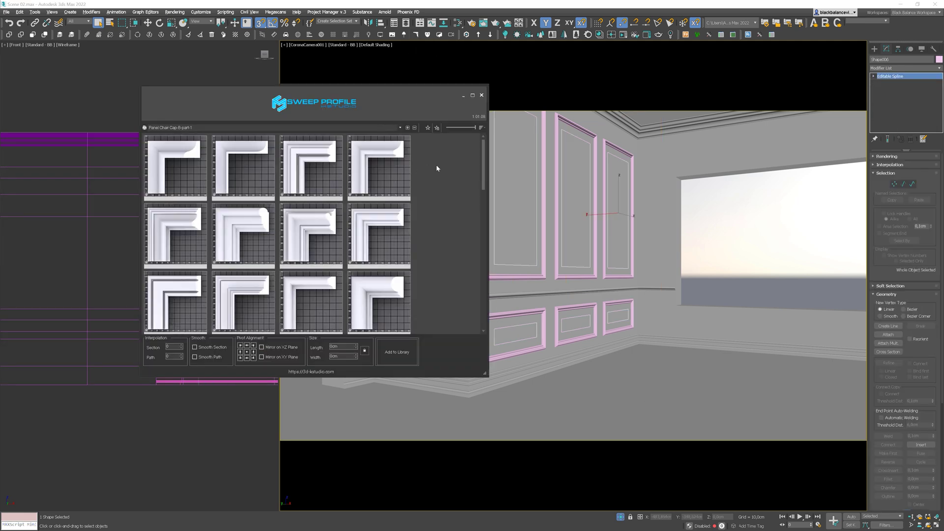
pyautogui.scroll(-2, 481, 158)
pyautogui.click(252, 264)
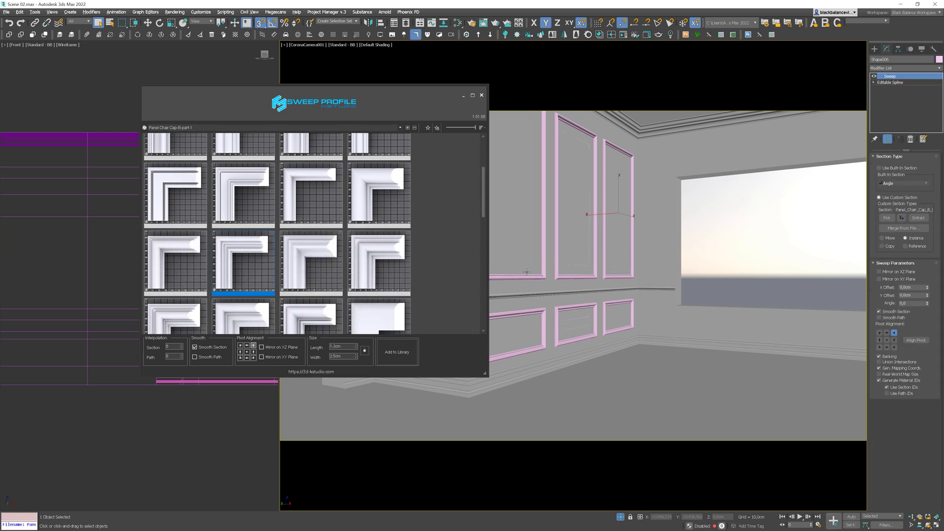
# - Align the inner moulding profile to the bottom-right corner
pyautogui.rightClick(526, 271)
pyautogui.click(530, 269)
pyautogui.scroll(4, 528, 270)
pyautogui.press('F4')
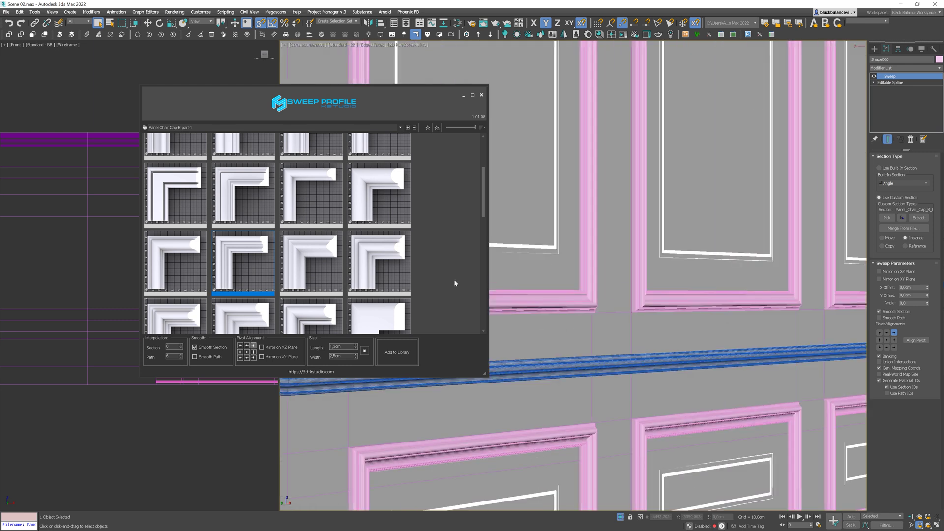
pyautogui.click(253, 357)
pyautogui.scroll(5, 526, 278)
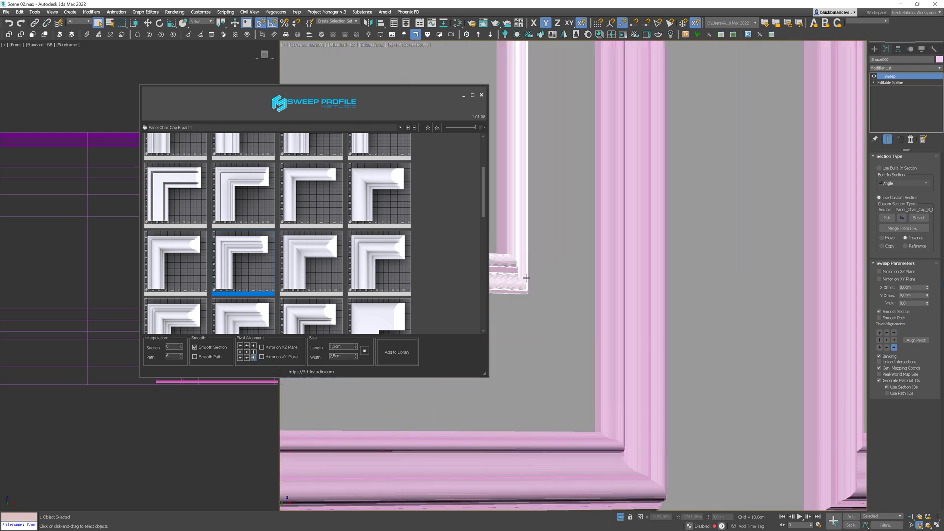
pyautogui.moveTo(527, 278); pyautogui.dragTo(593, 285, button='middle')
pyautogui.press('F4')
pyautogui.scroll(5, 595, 285)
pyautogui.scroll(-9, 594, 284)
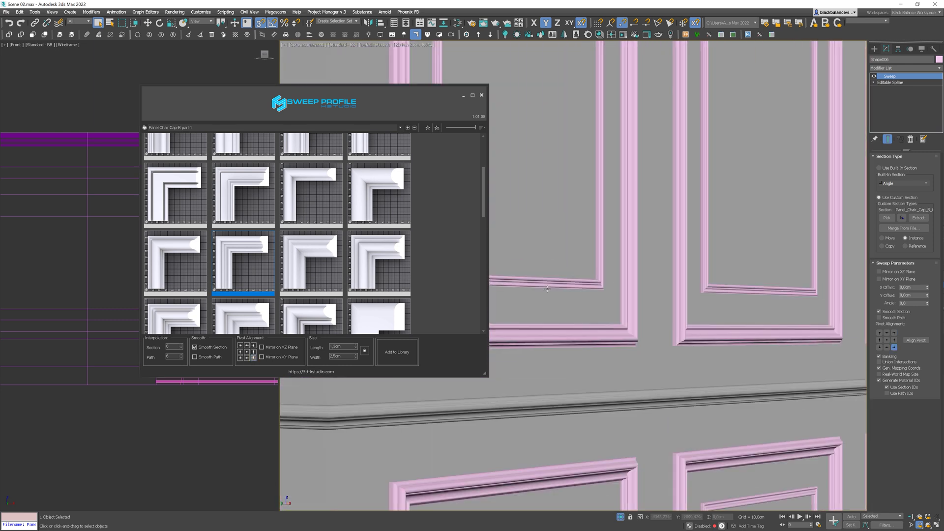
pyautogui.scroll(8, 547, 288)
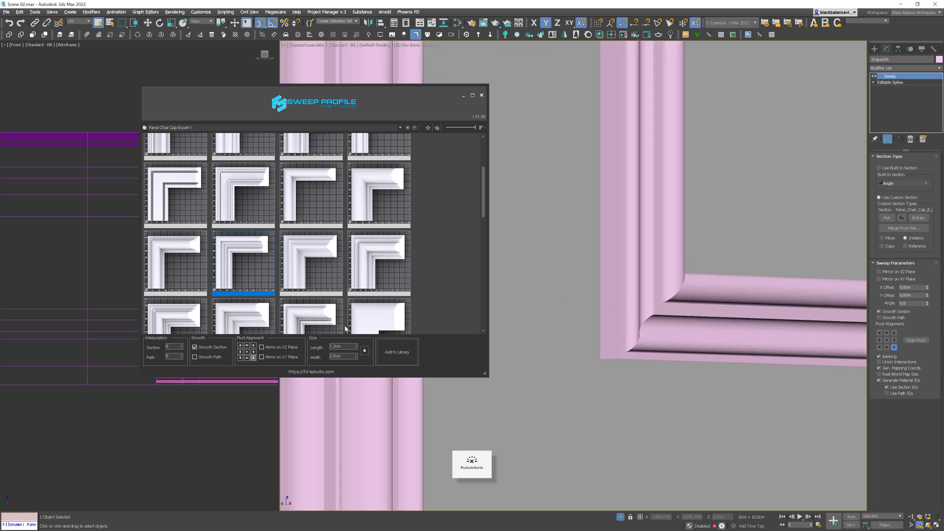
# - Mirror the inner moulding on XZ and set its width to 3cm
pyautogui.click(262, 347)
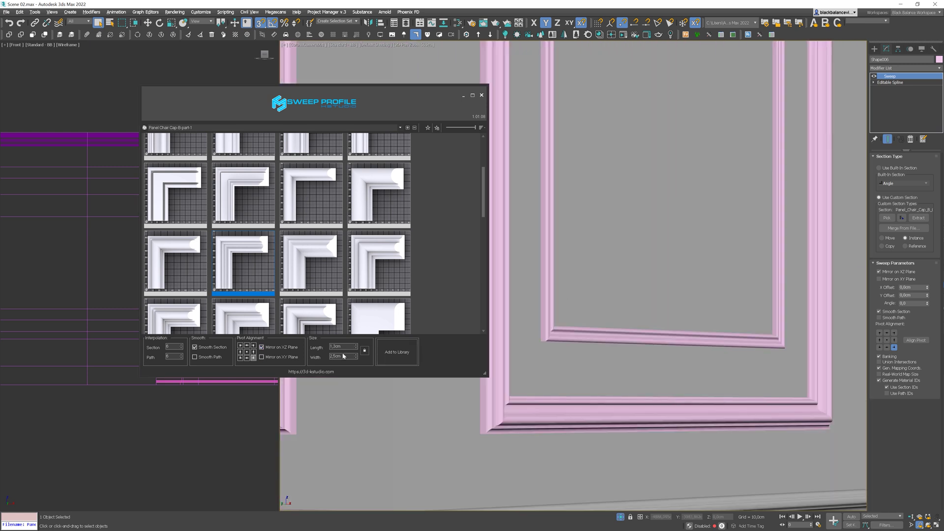
pyautogui.doubleClick(346, 357)
pyautogui.write('3cm')
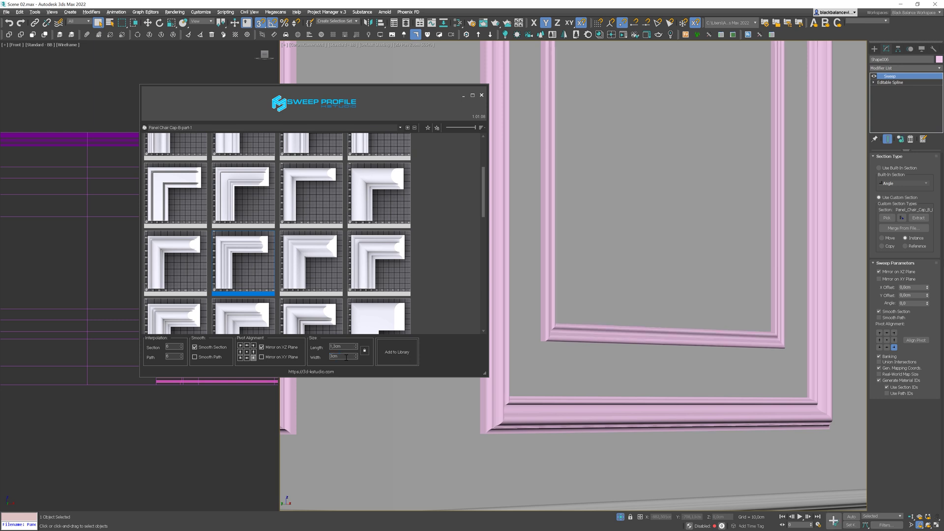
pyautogui.scroll(-5, 567, 347)
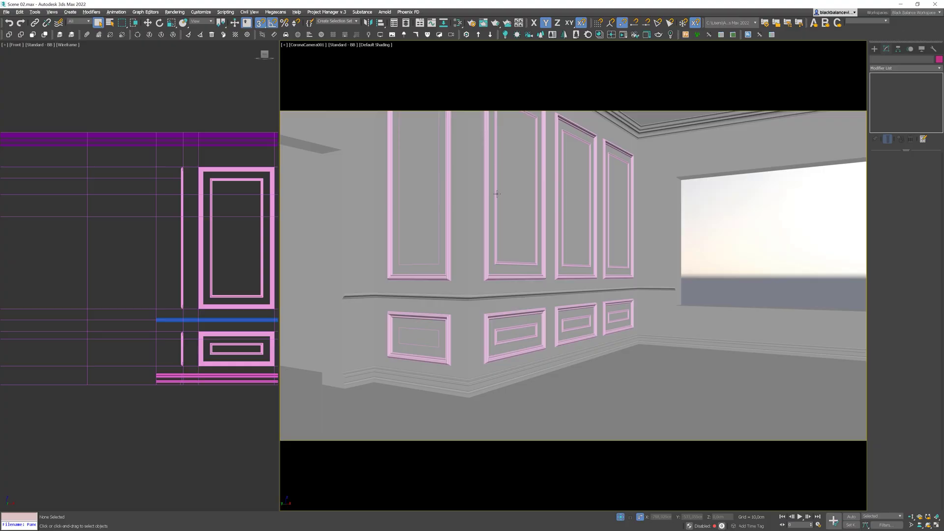
# - Select the inner panel moulding and copy its Sweep modifier
pyautogui.click(497, 194)
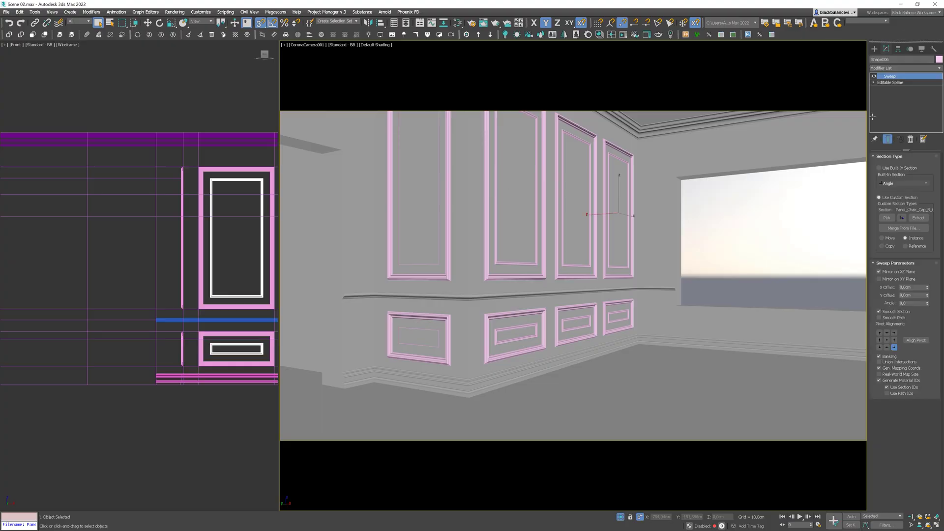
pyautogui.rightClick(885, 77)
pyautogui.click(871, 107)
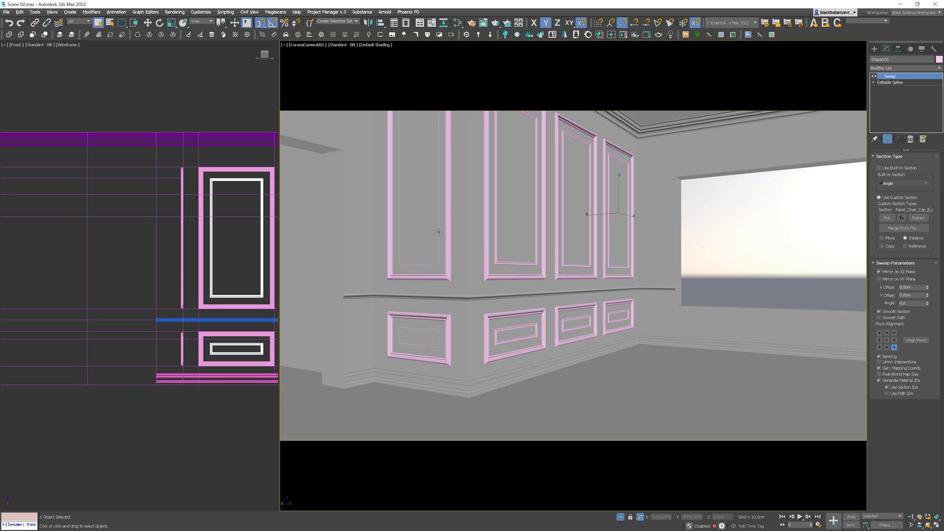
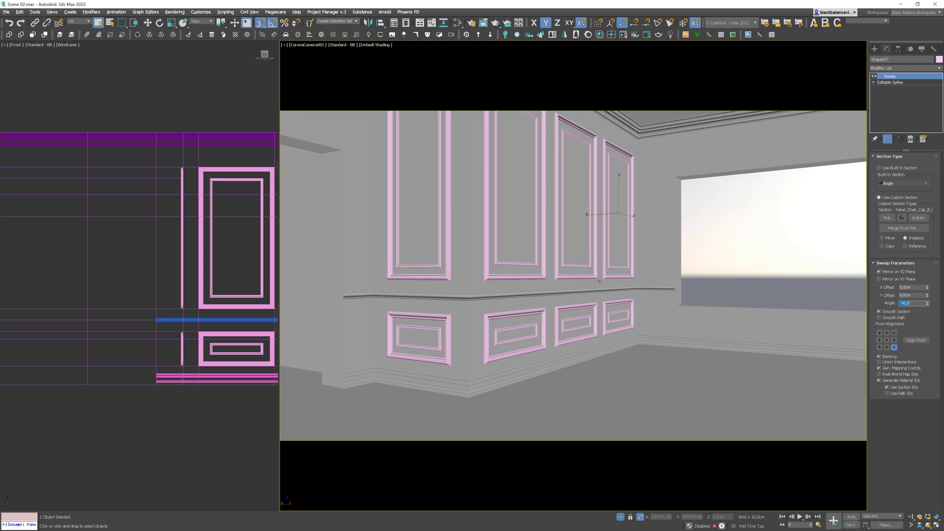
# - Adjust the chair rail Sweep's pivot alignment, then put the cornice mesh into Edge mode
pyautogui.click(894, 333)
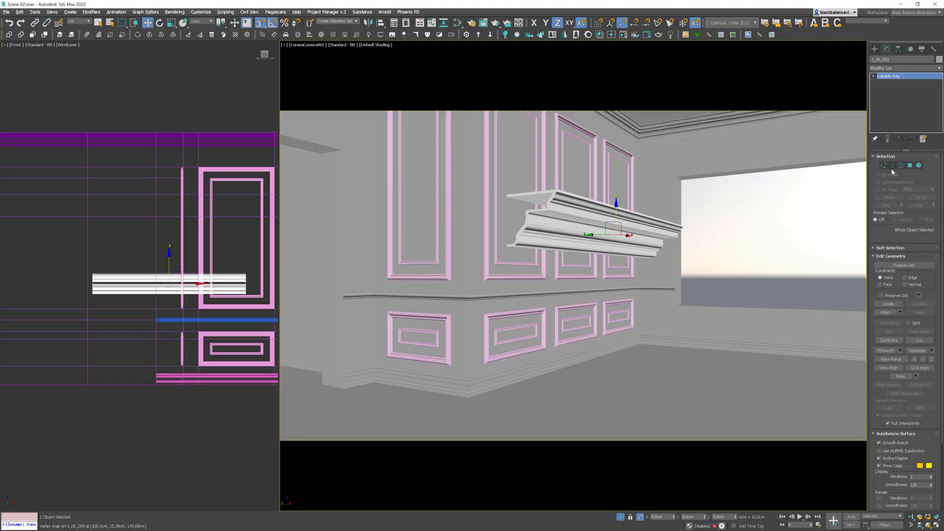
pyautogui.click(891, 169)
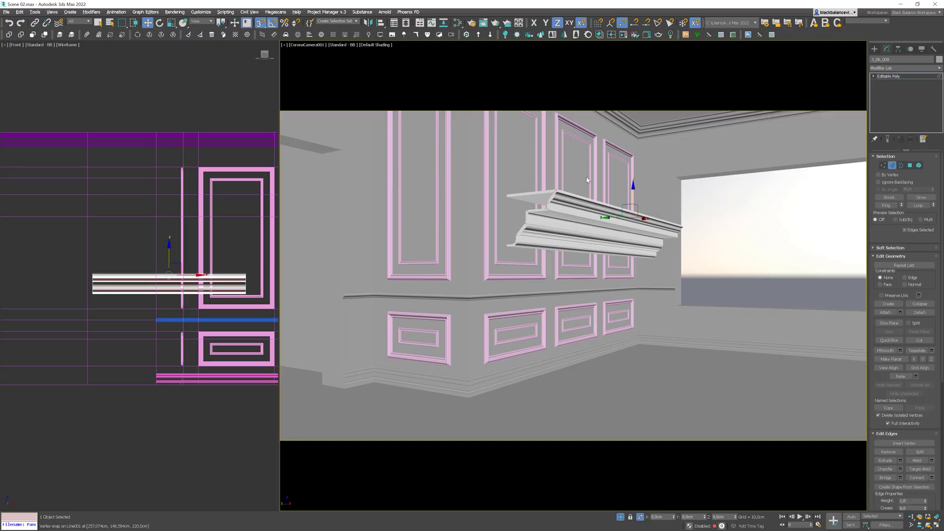
# - Delete the cornice's end-cap polygon using By Angle face selection
pyautogui.hotkey('ctrl', 'a')
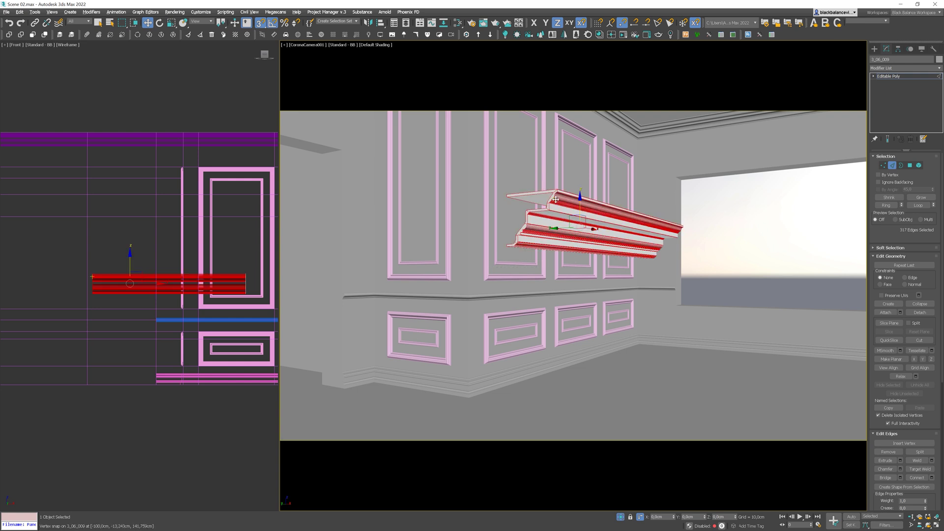
pyautogui.rightClick(553, 197)
pyautogui.click(526, 217)
pyautogui.press('4')
pyautogui.scroll(10, 581, 214)
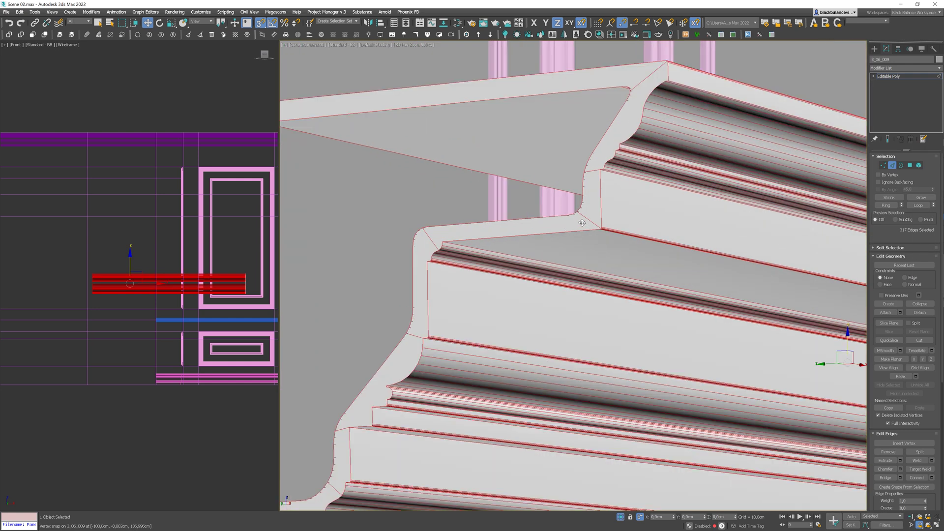
pyautogui.click(582, 214)
pyautogui.click(891, 189)
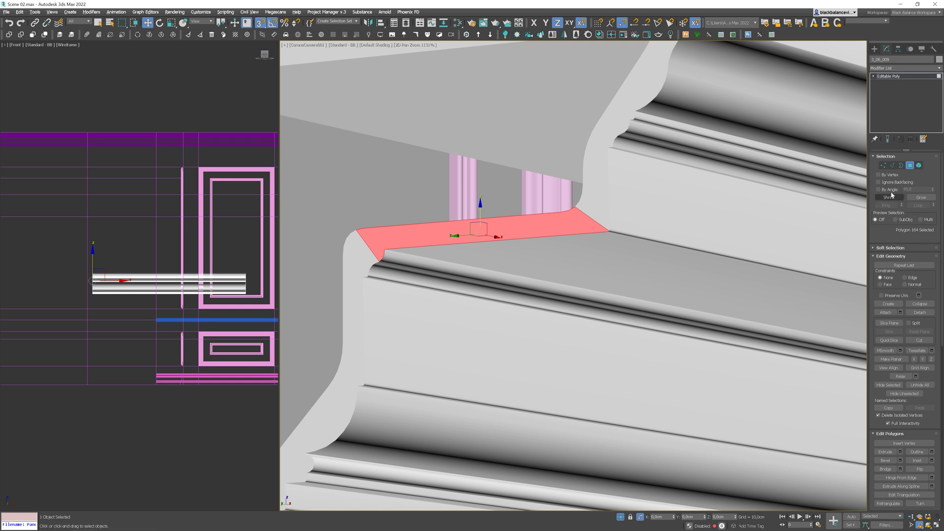
pyautogui.click(598, 205)
pyautogui.press('Delete')
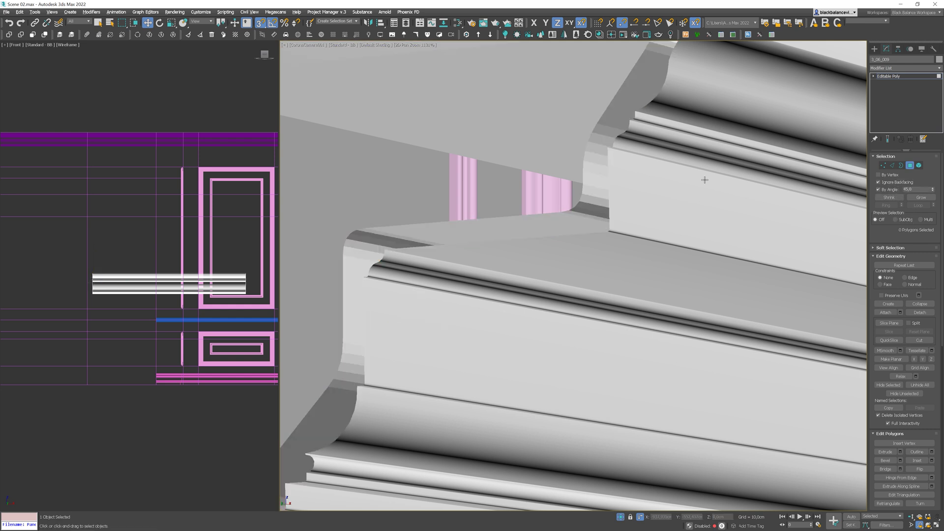
# - Extract the open border as linear spline Shape008 and hide the cornice mesh
pyautogui.click(901, 166)
pyautogui.click(609, 171)
pyautogui.hotkey('ctrl', 'a')
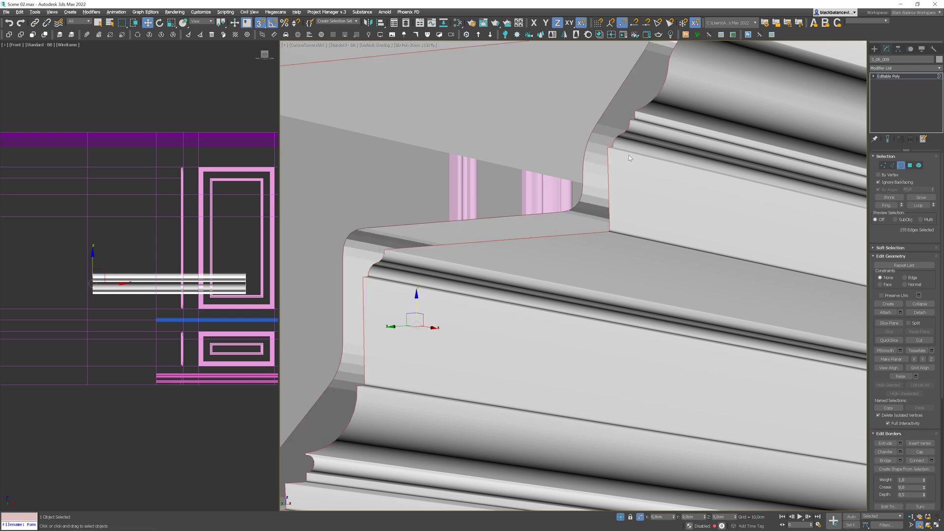
pyautogui.click(915, 469)
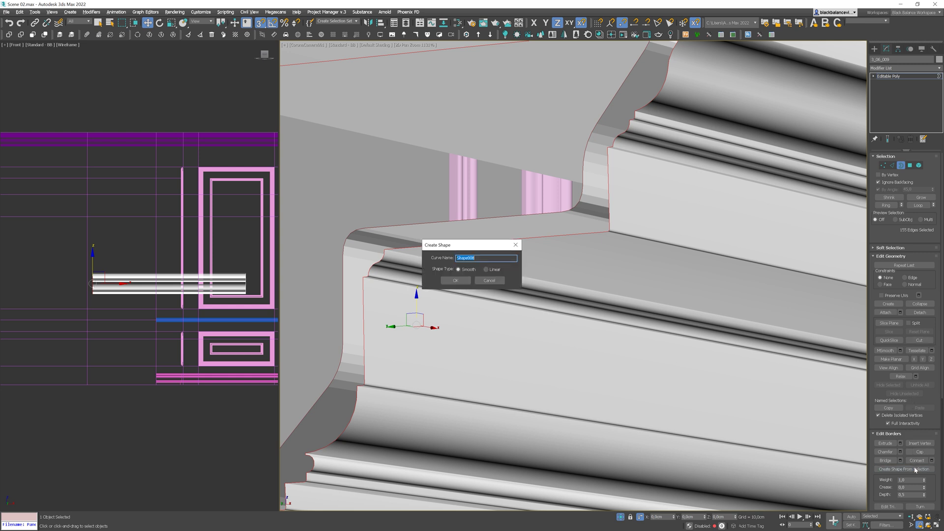
pyautogui.click(456, 280)
pyautogui.press('3')
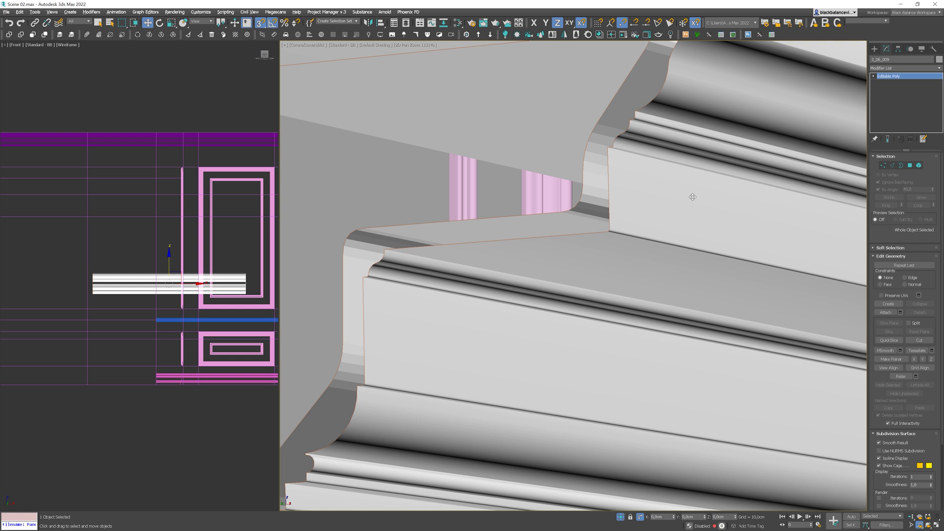
pyautogui.press('Delete')
pyautogui.scroll(-5, 686, 189)
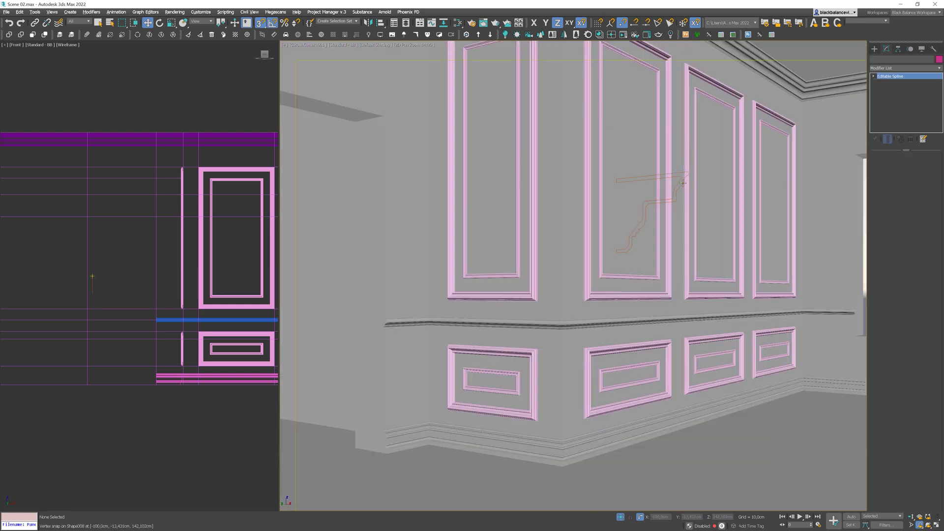
# - With Shape008 selected, show the Sweep-Profile Shapes category in the Sweep Profile library
pyautogui.click(683, 183)
pyautogui.click(406, 34)
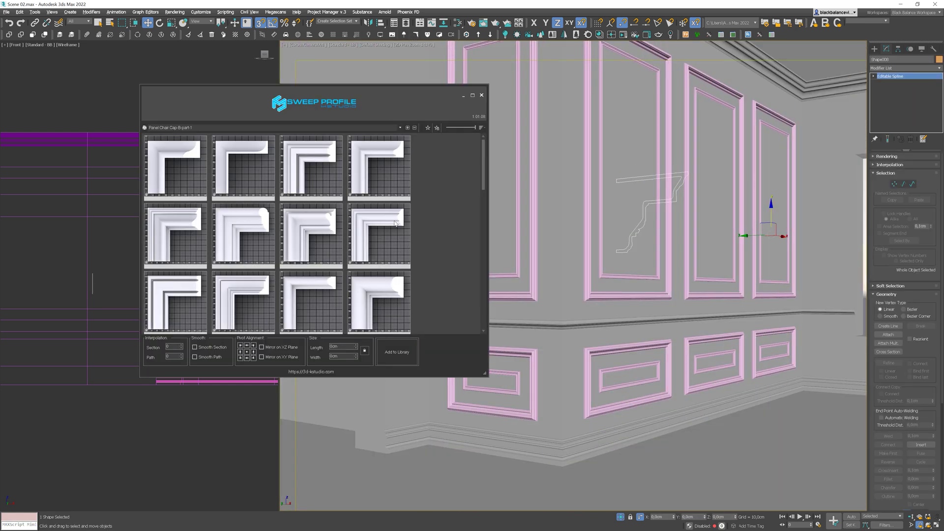
pyautogui.click(400, 128)
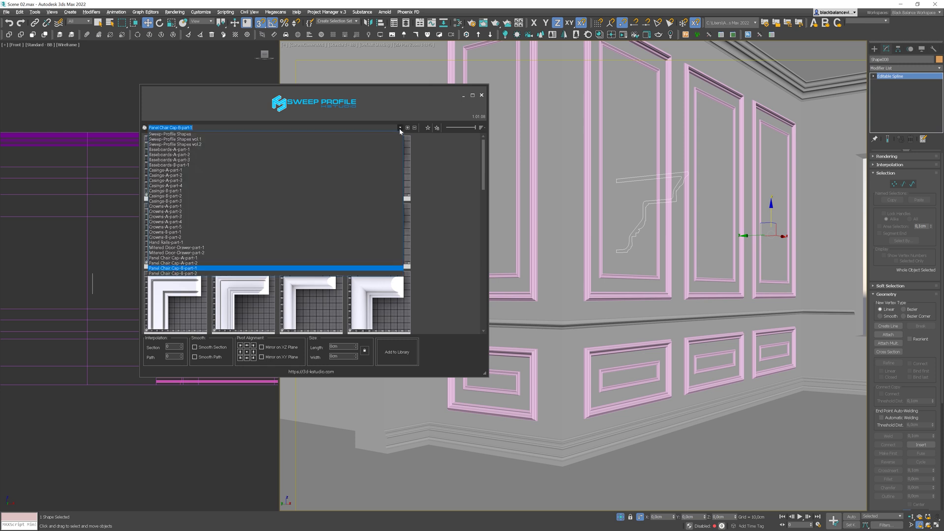
pyautogui.click(360, 136)
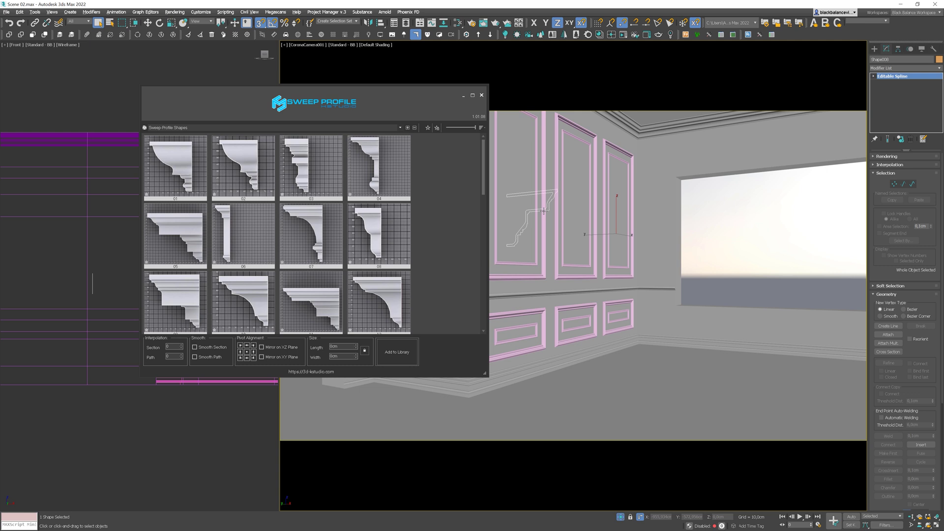
# - Isolate Shape008, center its pivot, and rotate it -65° in Top view
pyautogui.hotkey('alt', 'q')
pyautogui.rightClick(580, 229)
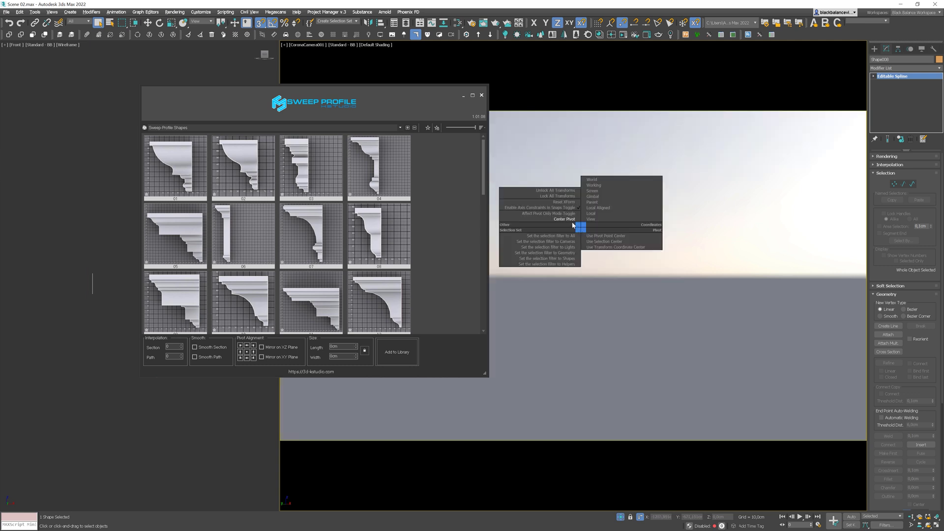
pyautogui.click(572, 222)
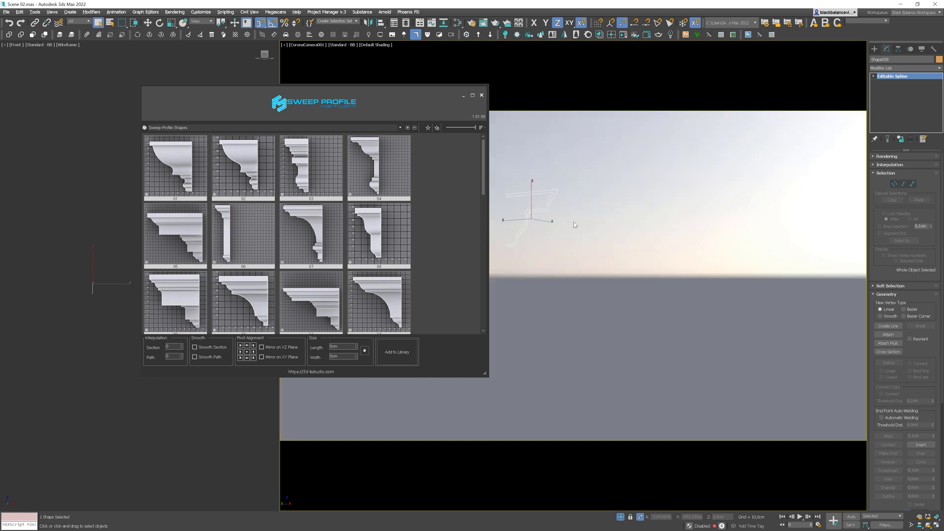
pyautogui.press('t')
pyautogui.press('e')
pyautogui.moveTo(601, 249); pyautogui.dragTo(622, 252)
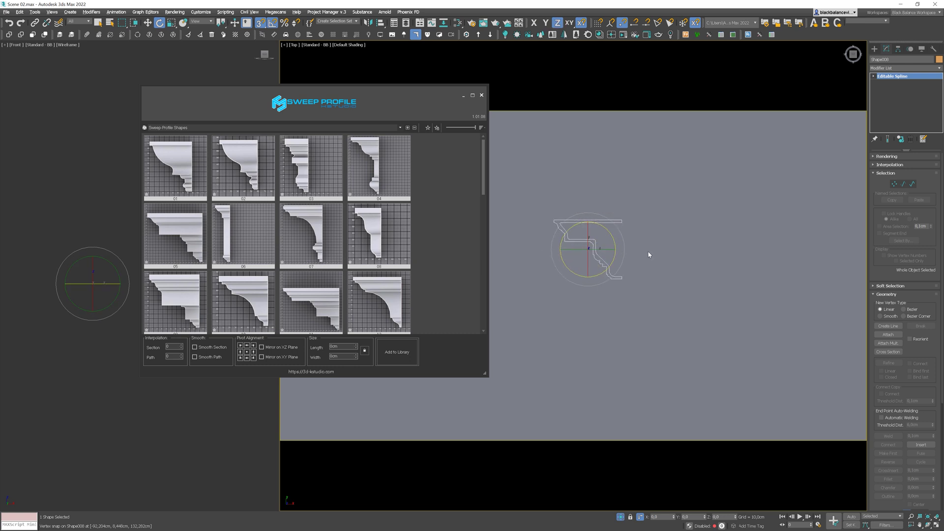
# - Reset Shape008's XForm and collapse its stack to an editable spline
pyautogui.click(935, 49)
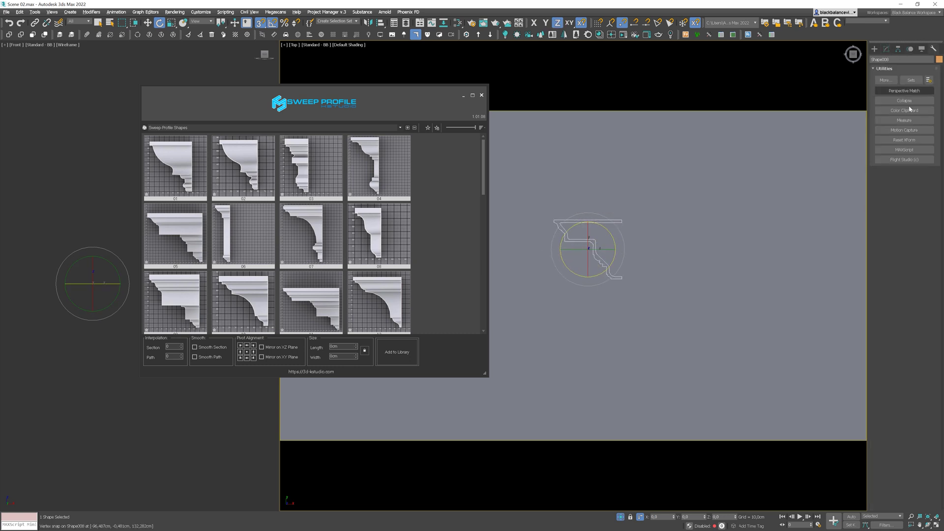
pyautogui.click(904, 139)
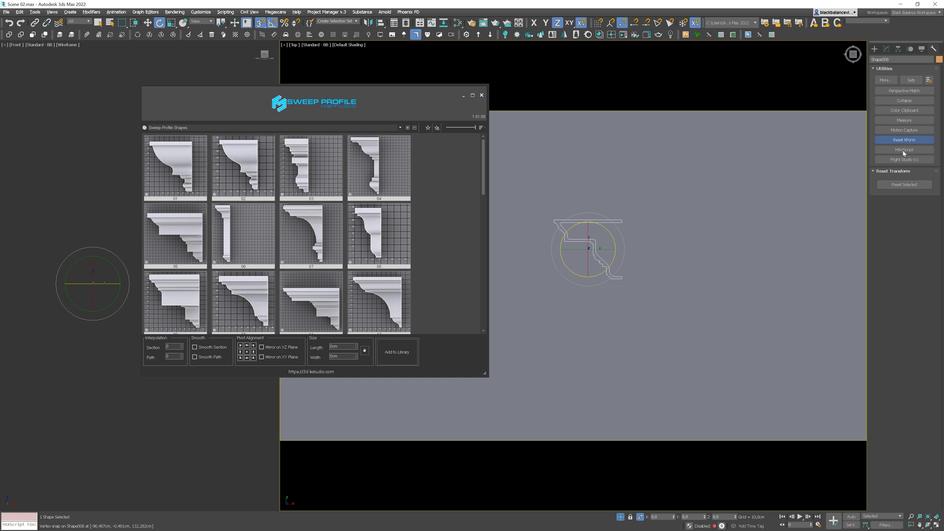
pyautogui.click(895, 186)
pyautogui.click(885, 49)
pyautogui.rightClick(889, 77)
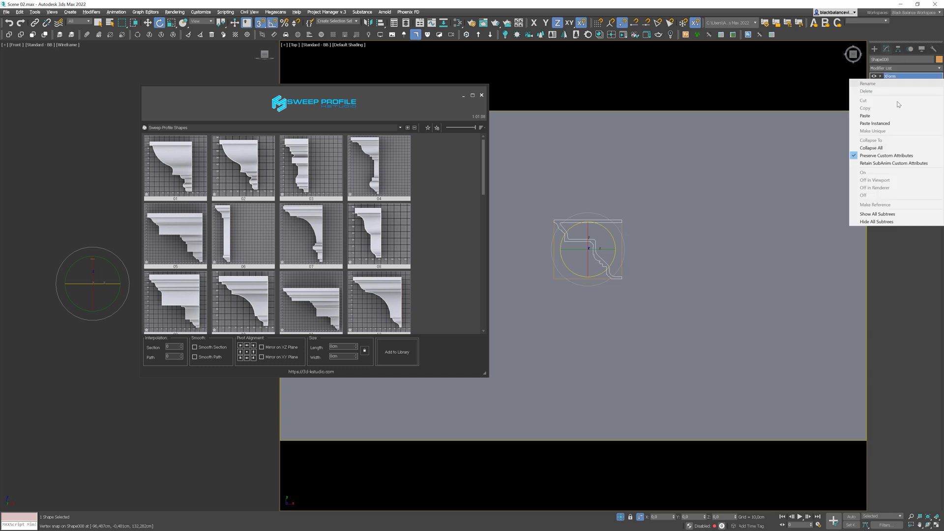
pyautogui.click(870, 148)
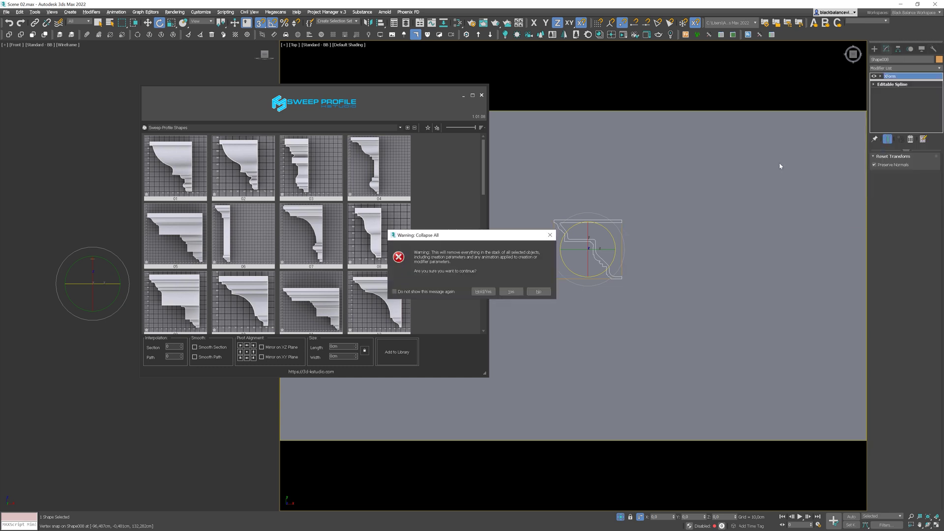
pyautogui.click(511, 291)
# - Add the spline to the Sweep Profile library as 30x26 with a rendered thumbnail
pyautogui.click(642, 230)
pyautogui.click(593, 221)
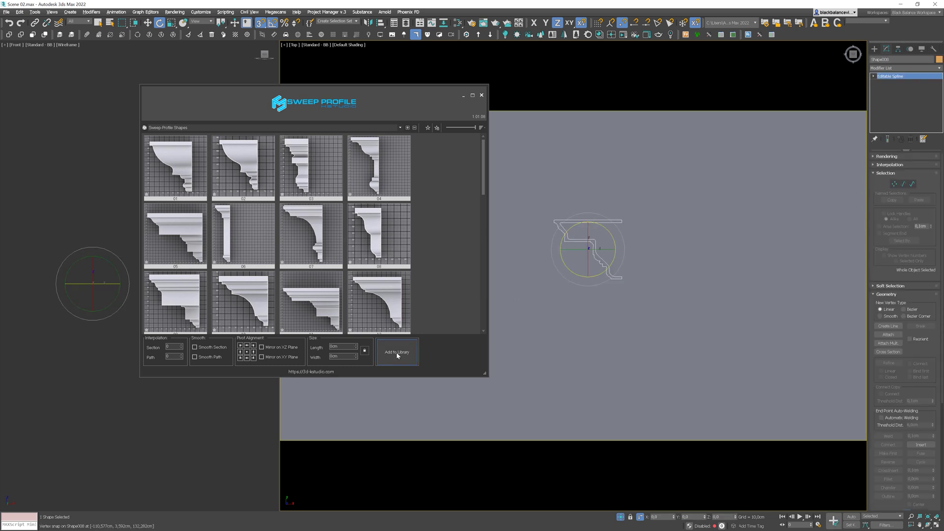
pyautogui.click(397, 352)
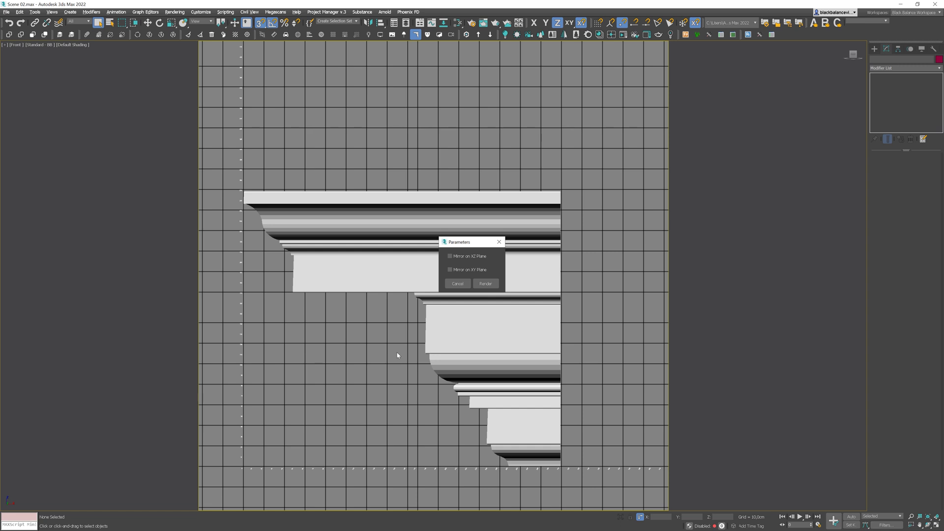
pyautogui.click(491, 283)
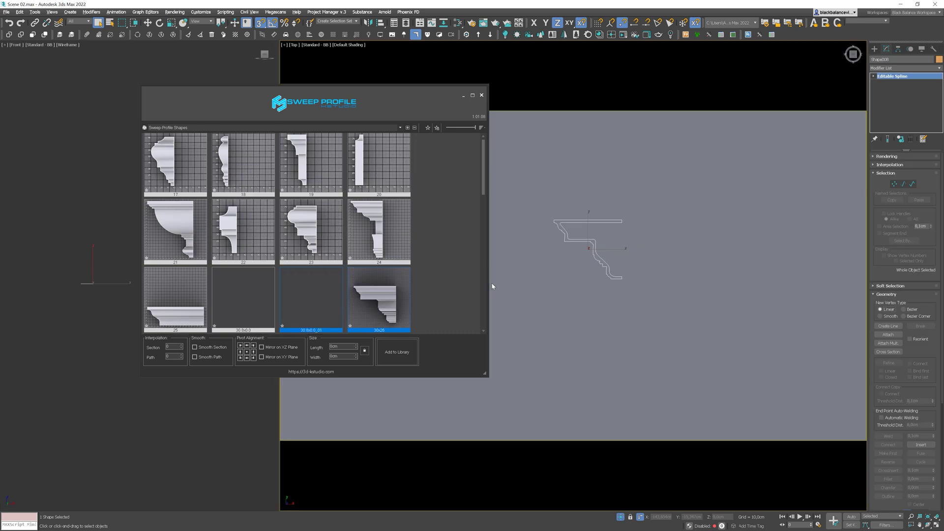
# - Keep 30x26 chosen, hide the profile spline, and unhide all room objects
pyautogui.click(392, 309)
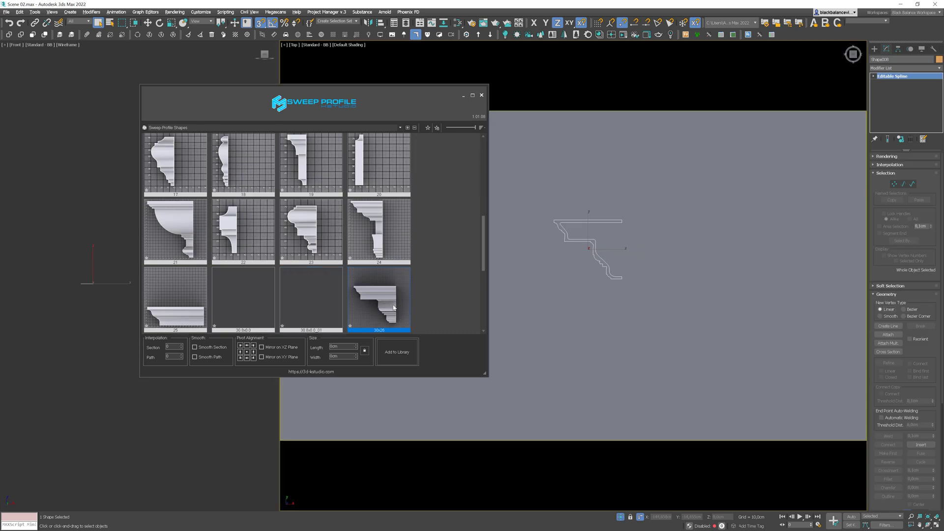
pyautogui.scroll(-2, 393, 308)
pyautogui.click(616, 241)
pyautogui.press('Delete')
pyautogui.rightClick(627, 234)
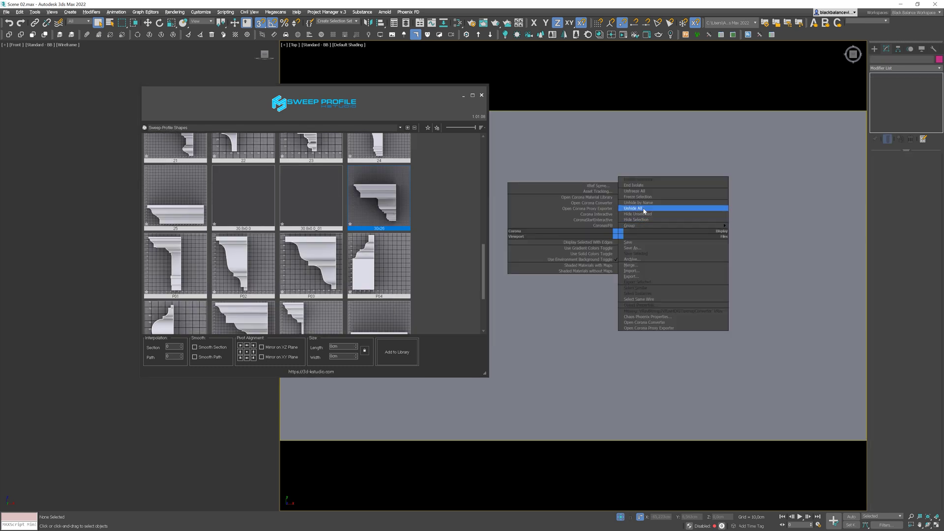
pyautogui.click(643, 213)
pyautogui.click(506, 280)
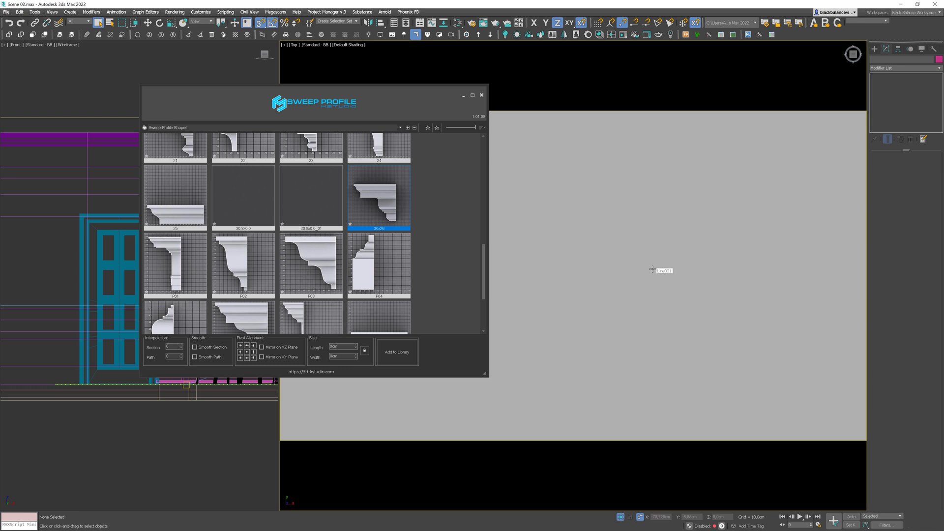
# - Isolate the ceiling cornice, remove its old profile, and apply 30x26 with 15cm length
pyautogui.press('c')
pyautogui.click(631, 129)
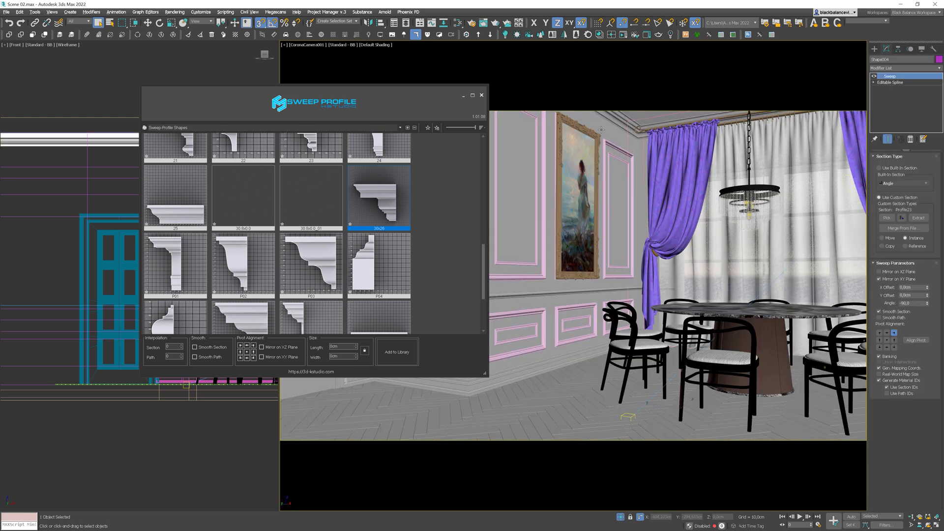
pyautogui.hotkey('alt', 'q')
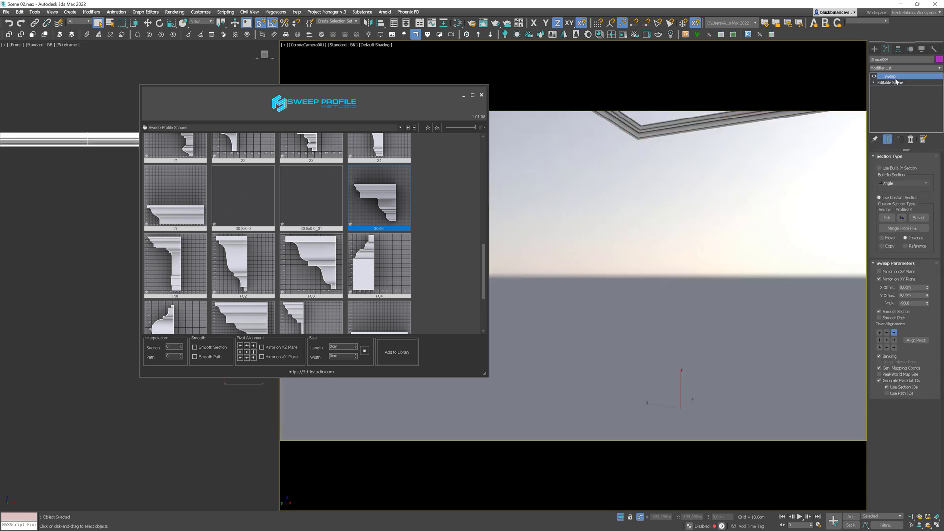
pyautogui.click(910, 139)
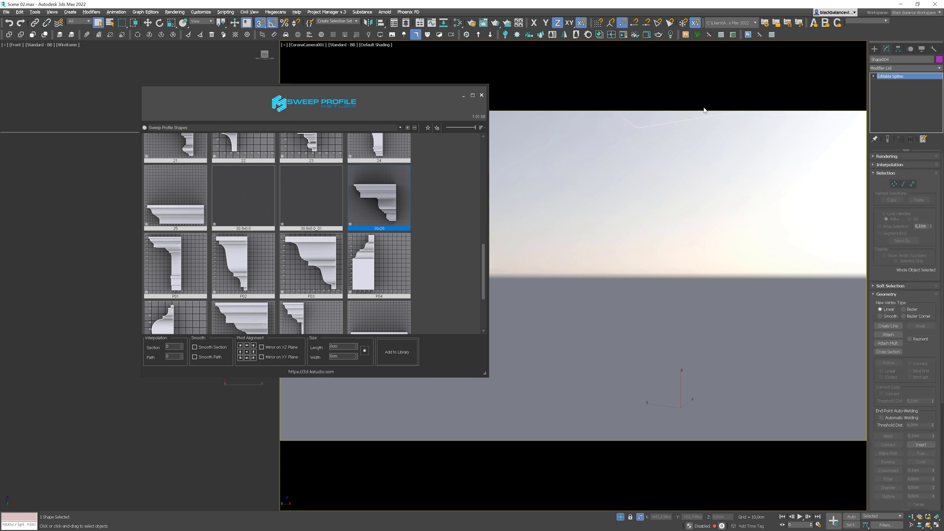
pyautogui.doubleClick(396, 201)
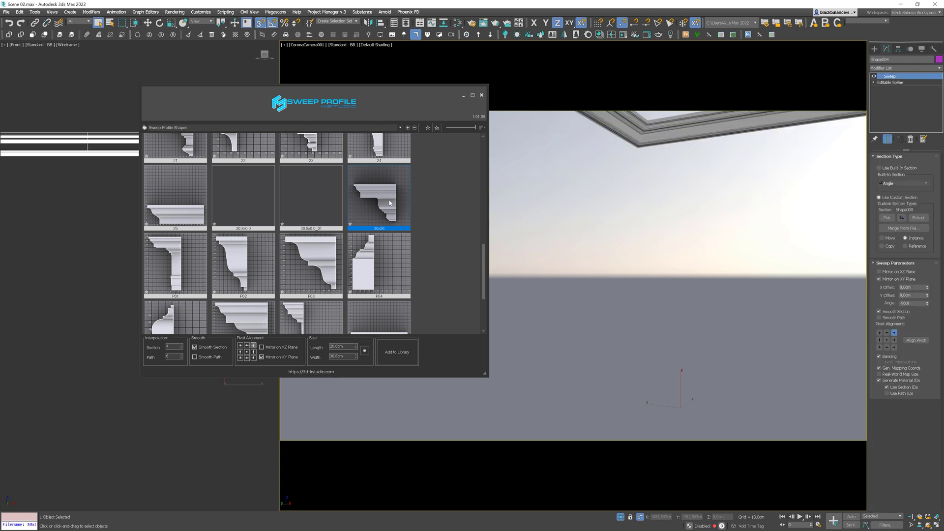
pyautogui.doubleClick(345, 348)
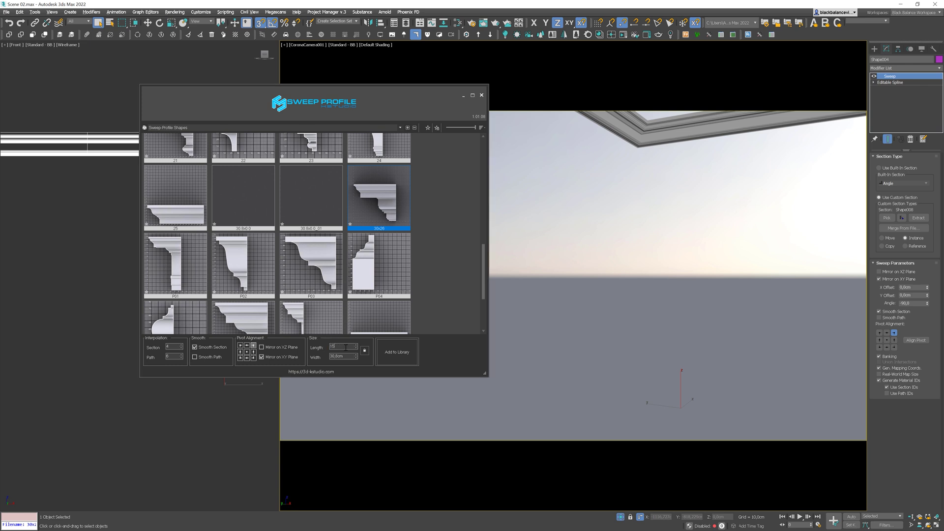
pyautogui.press('Return')
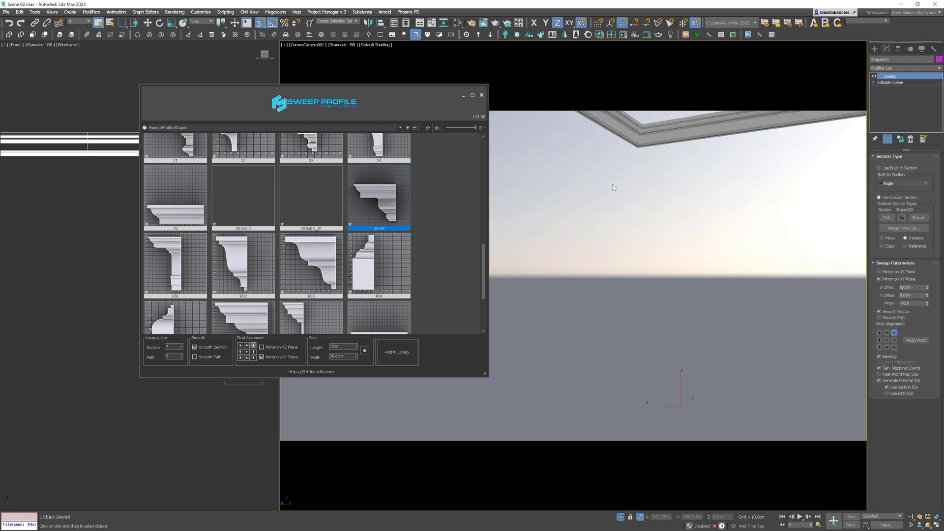